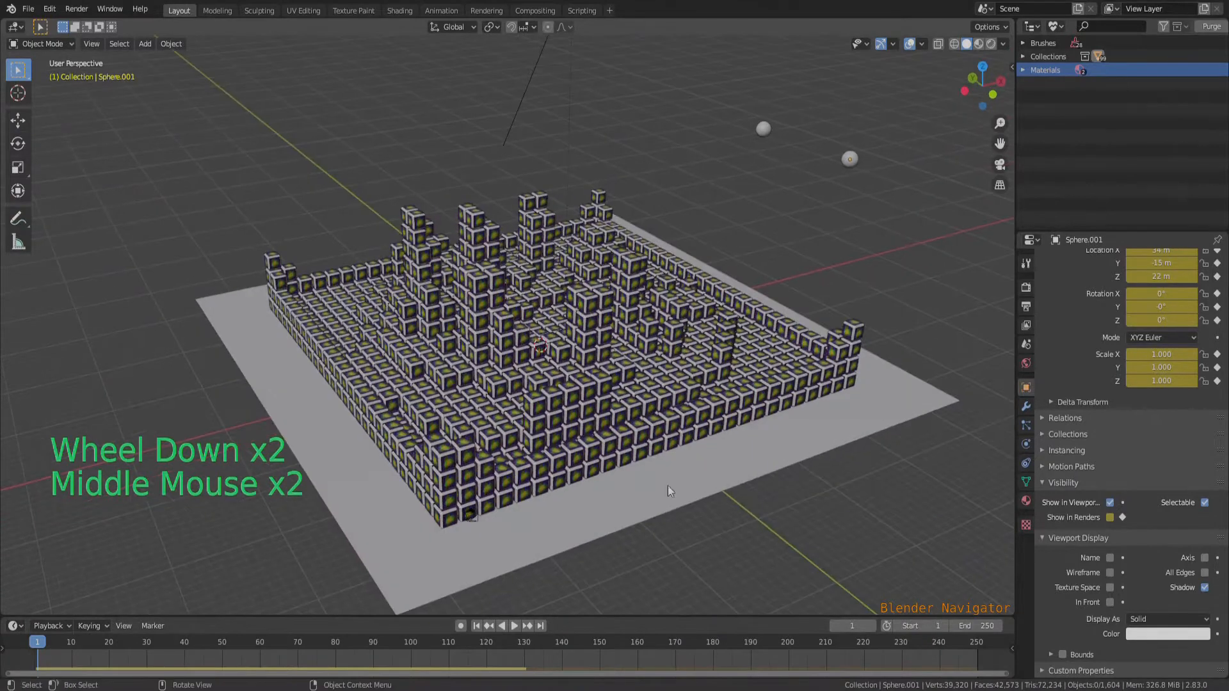
- Play the rigid body animation from frame 1 to examine the cube destruction, stop it, and return to frame 1
click(478, 625)
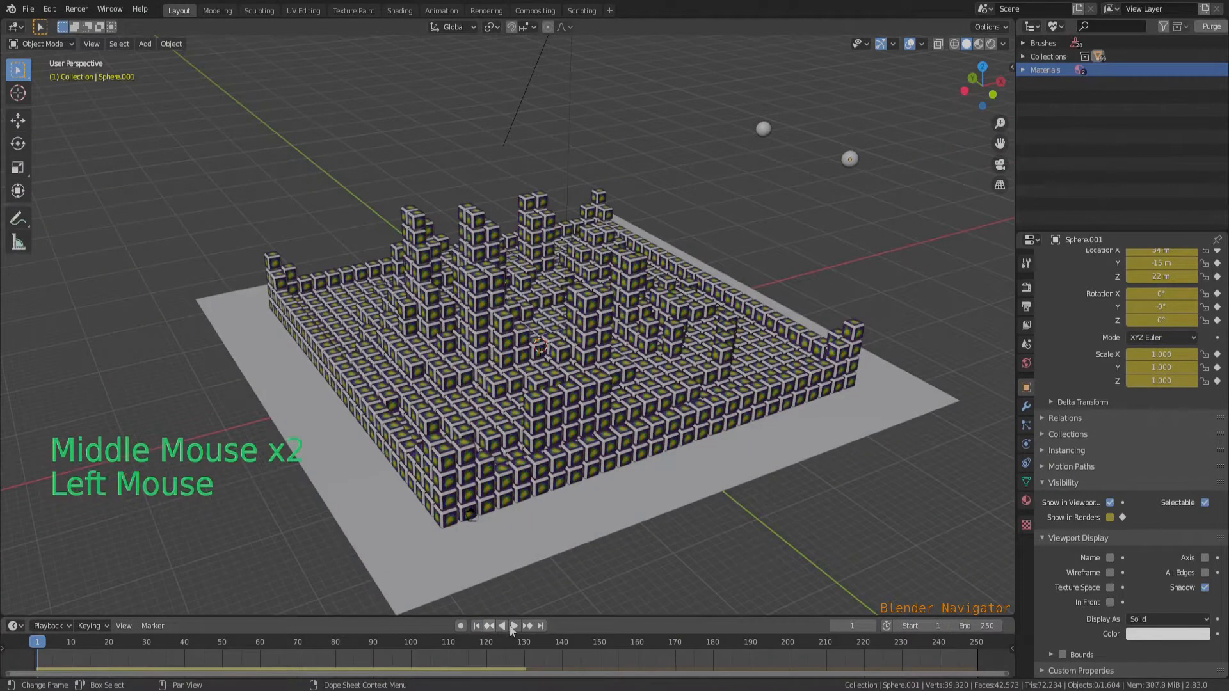
click(514, 625)
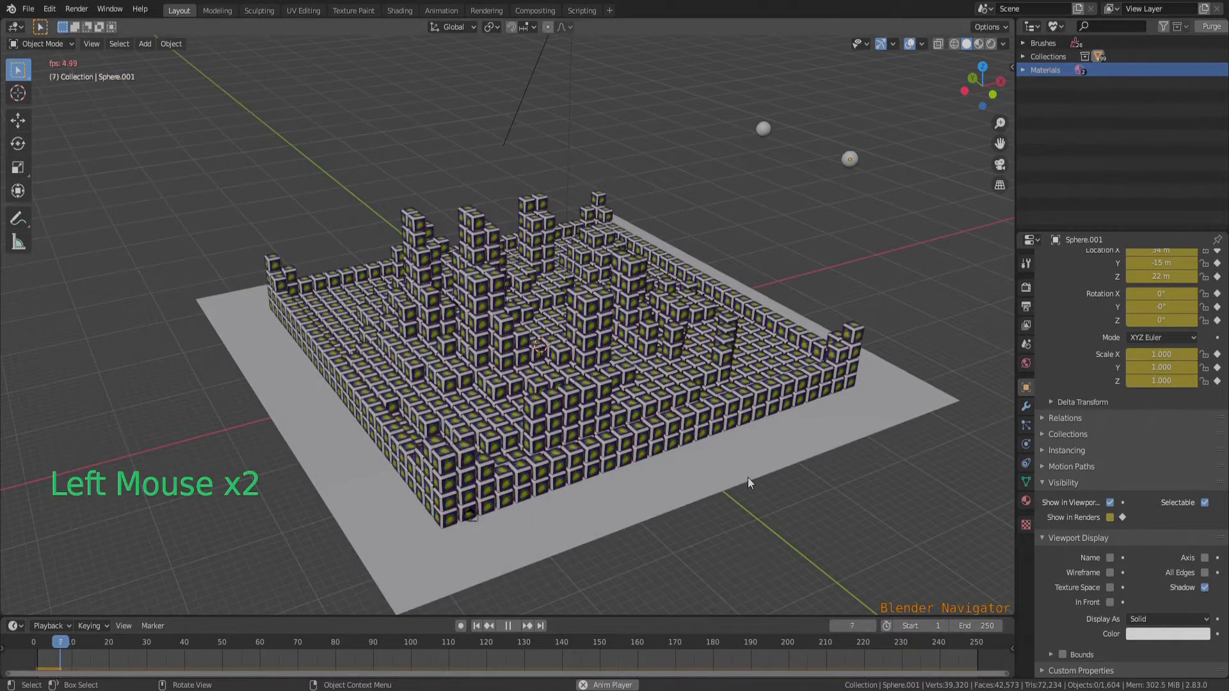
scroll(660, 332, up, 2)
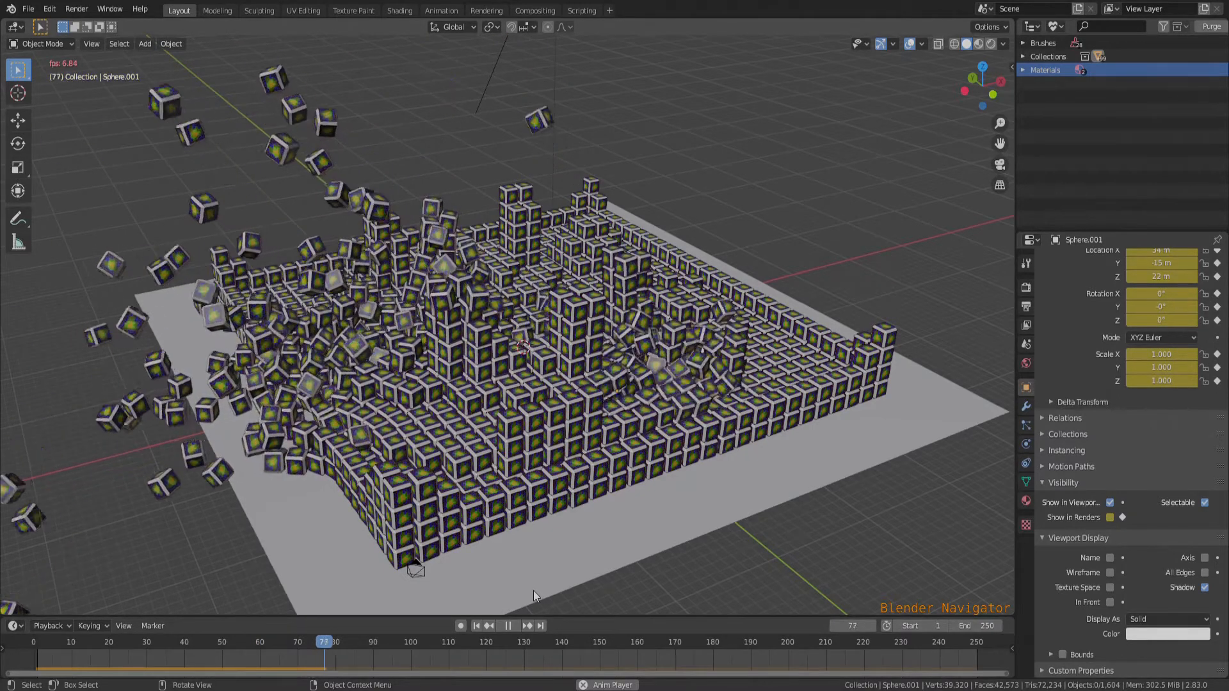
click(509, 626)
click(475, 626)
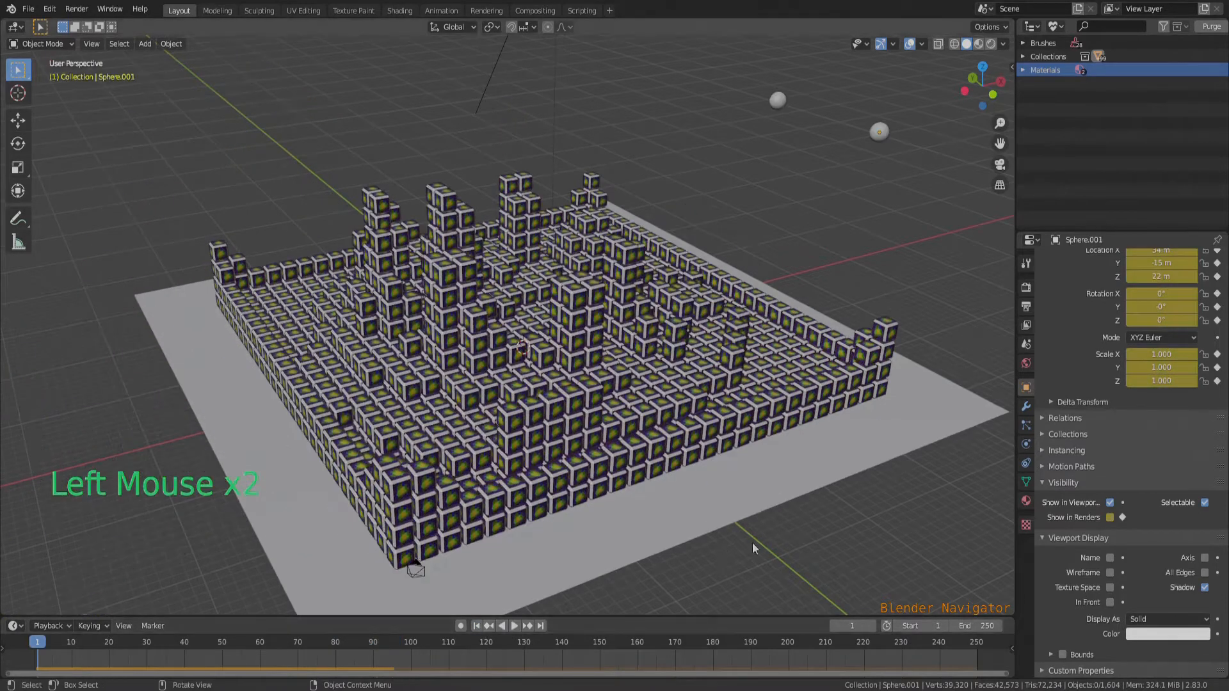
- Select both spheres above the cube structure and apply the Quick Smoke effect to them
scroll(699, 188, down, 1)
click(745, 140)
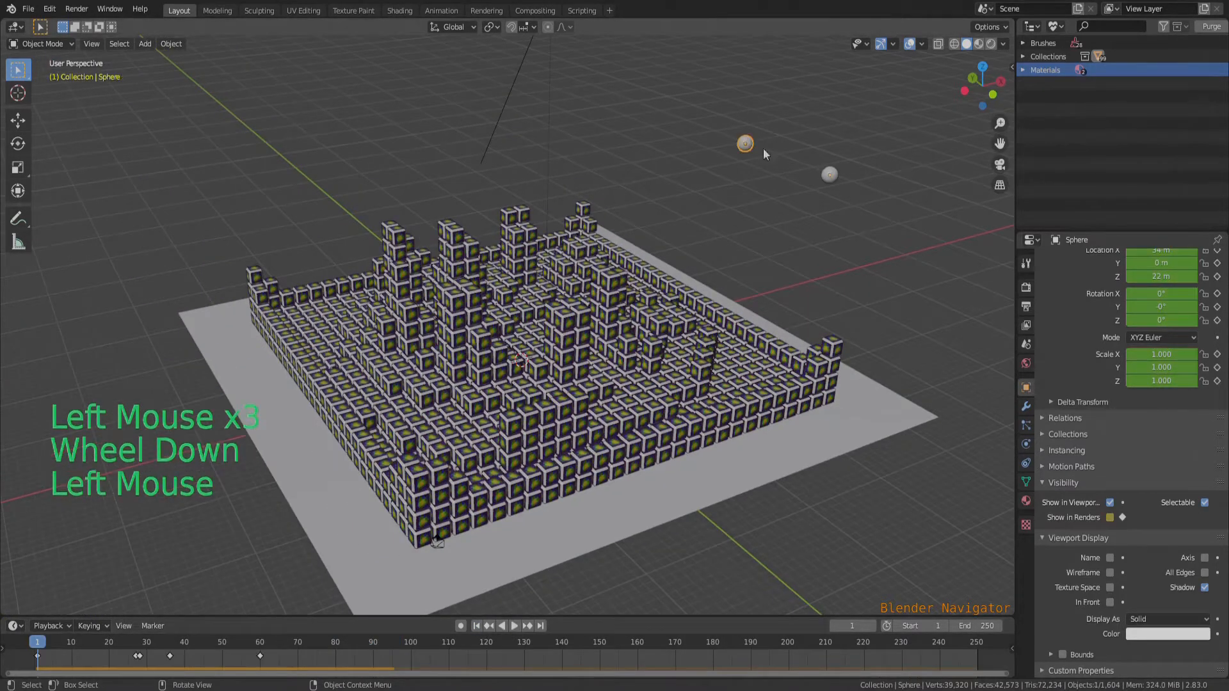
shift+click(827, 175)
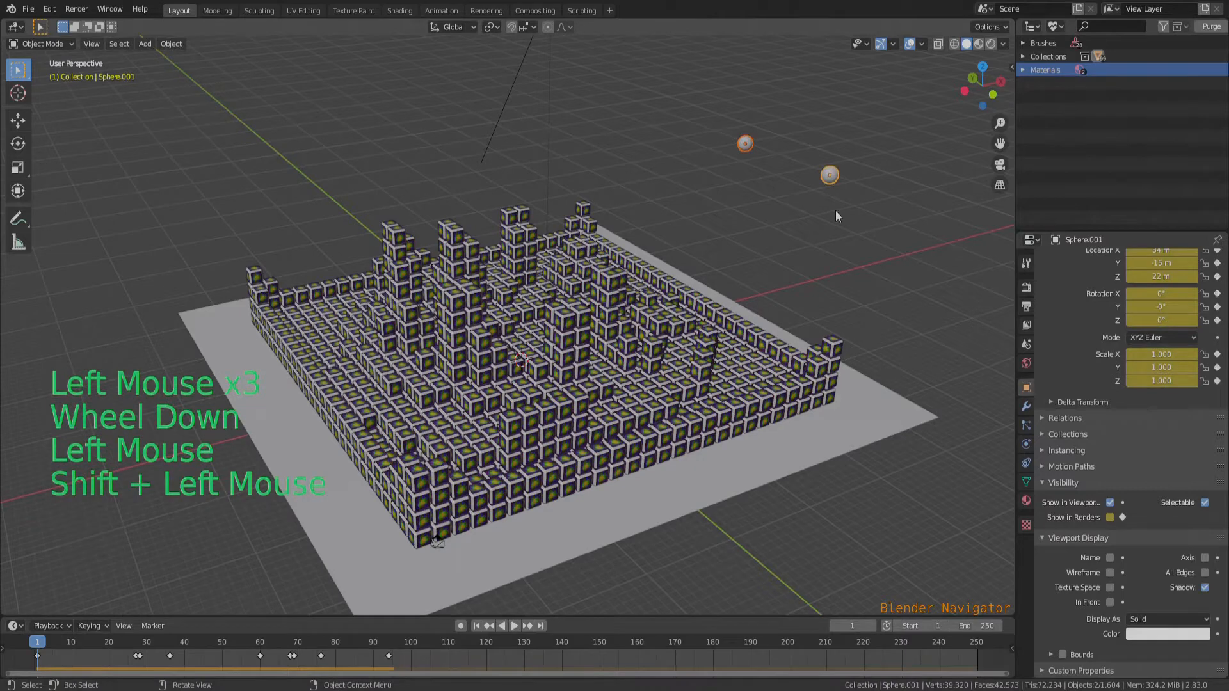
click(171, 43)
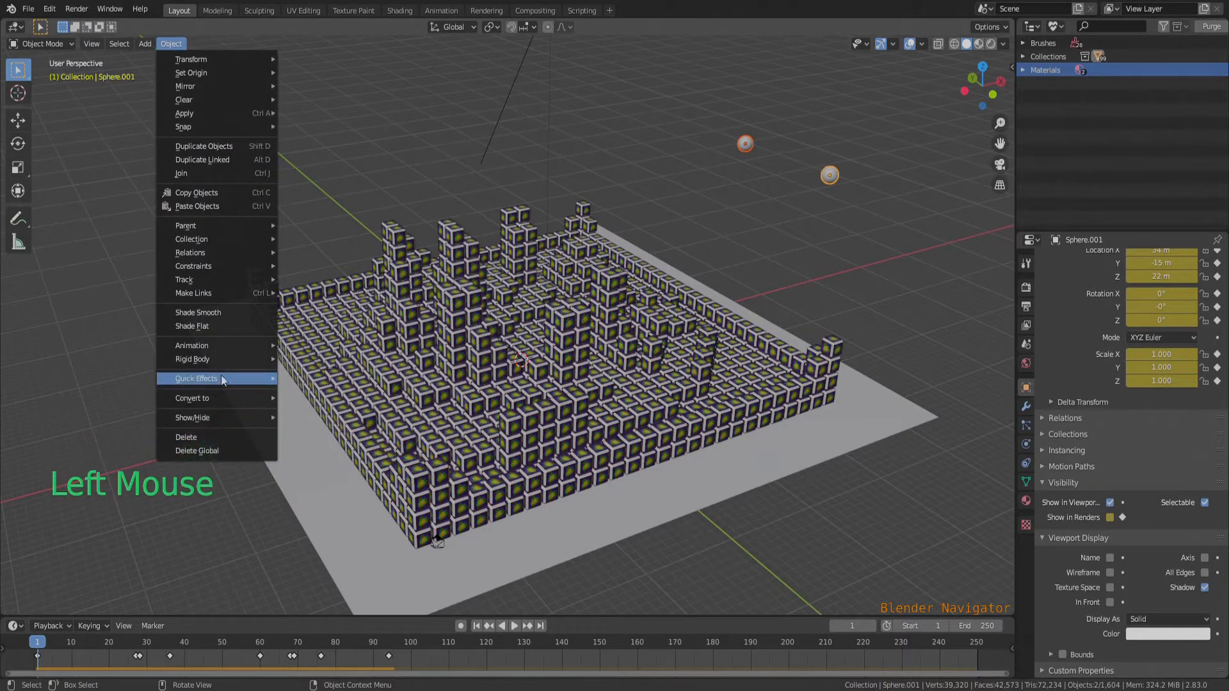
mouse_move(224, 380)
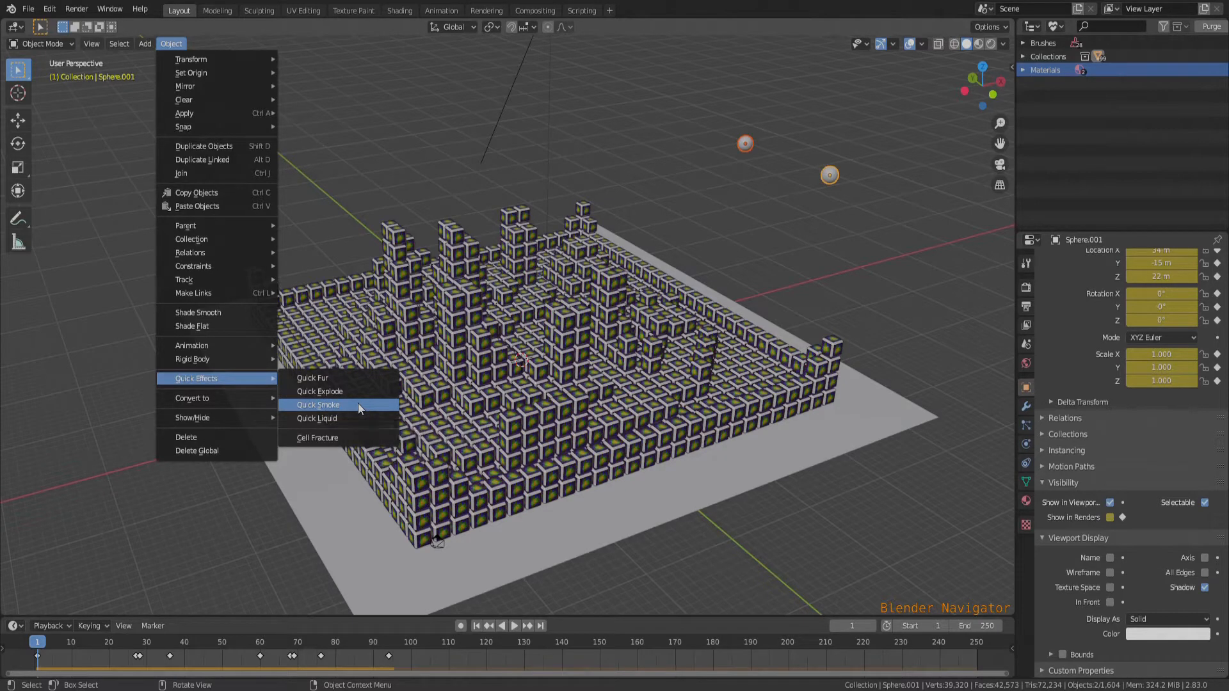
key(Return)
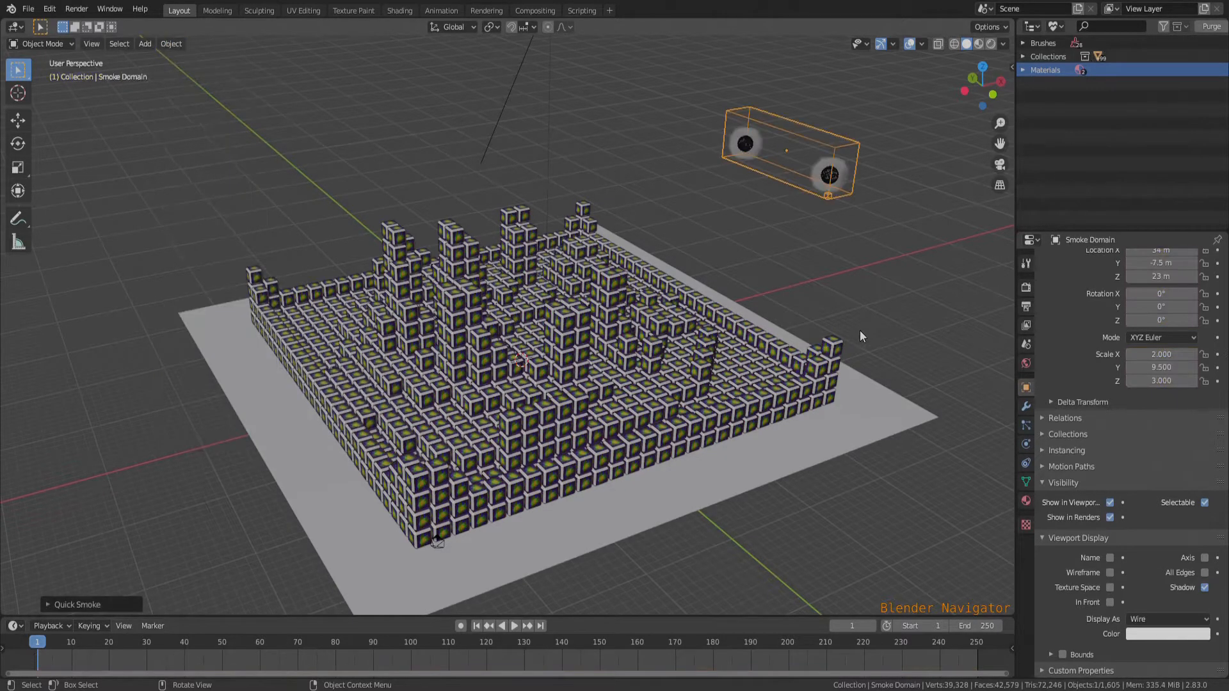
- In Edit Mode, move the smoke domain's cube-facing end face about -121 m along X, past the far edge of the ground plane
click(860, 301)
middle_drag(870, 304, 867, 311)
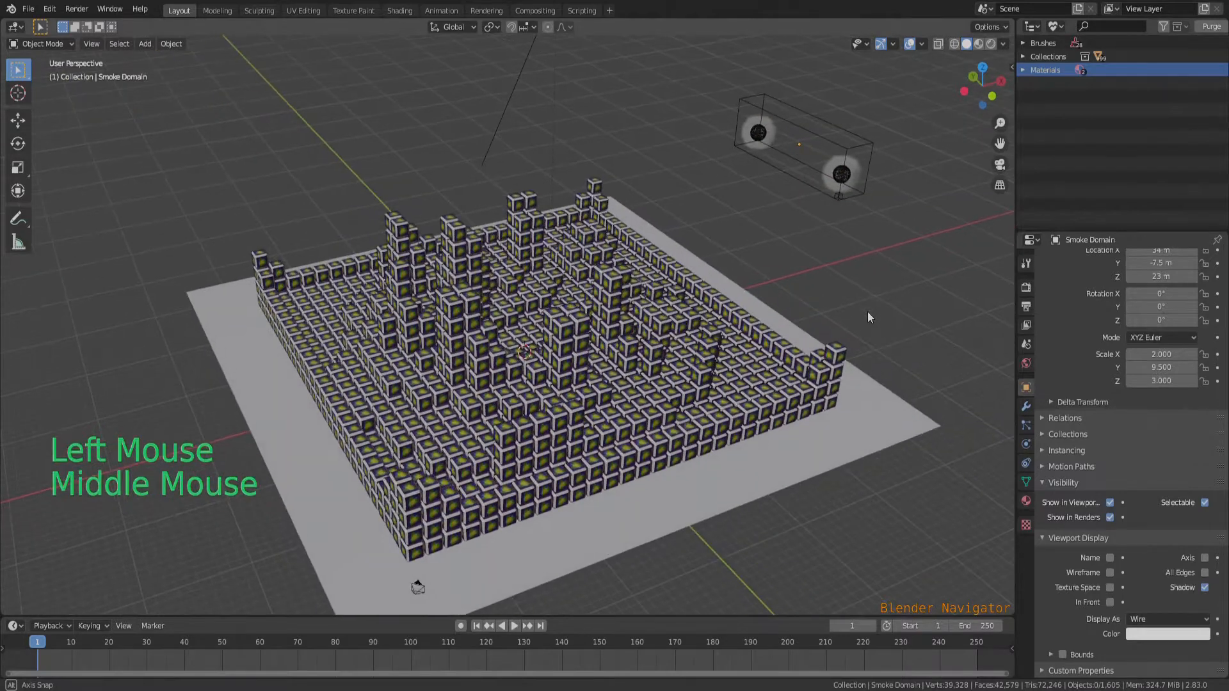
click(795, 155)
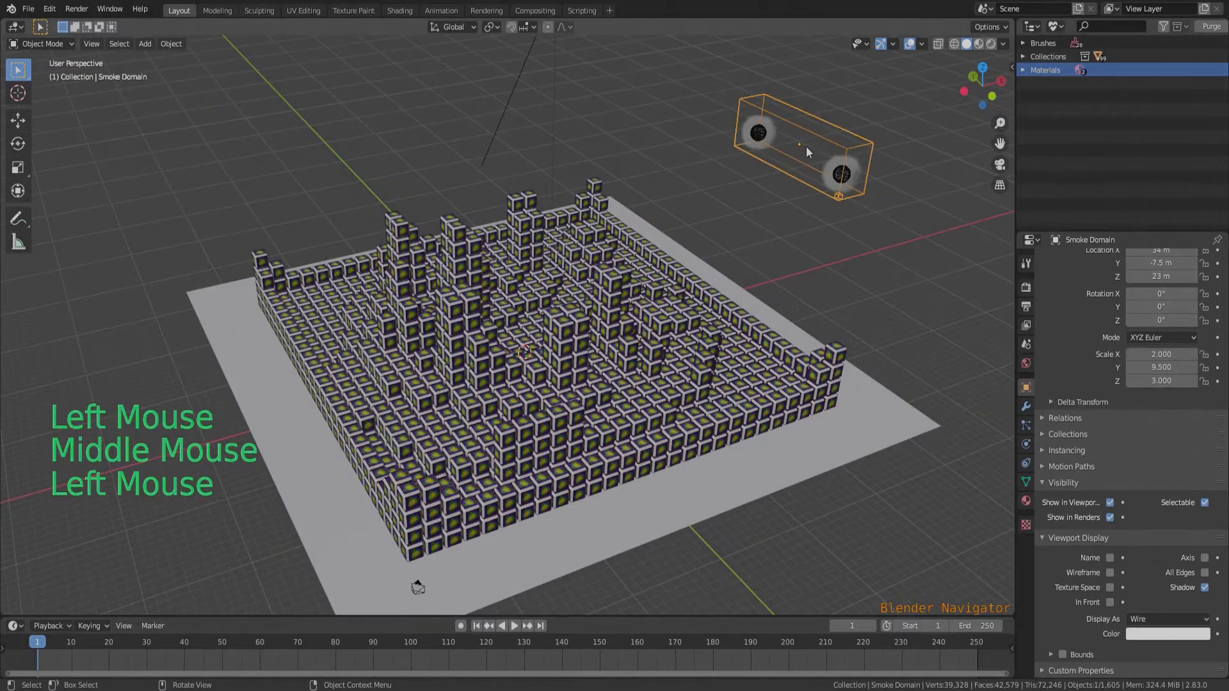
key(Tab)
click(807, 165)
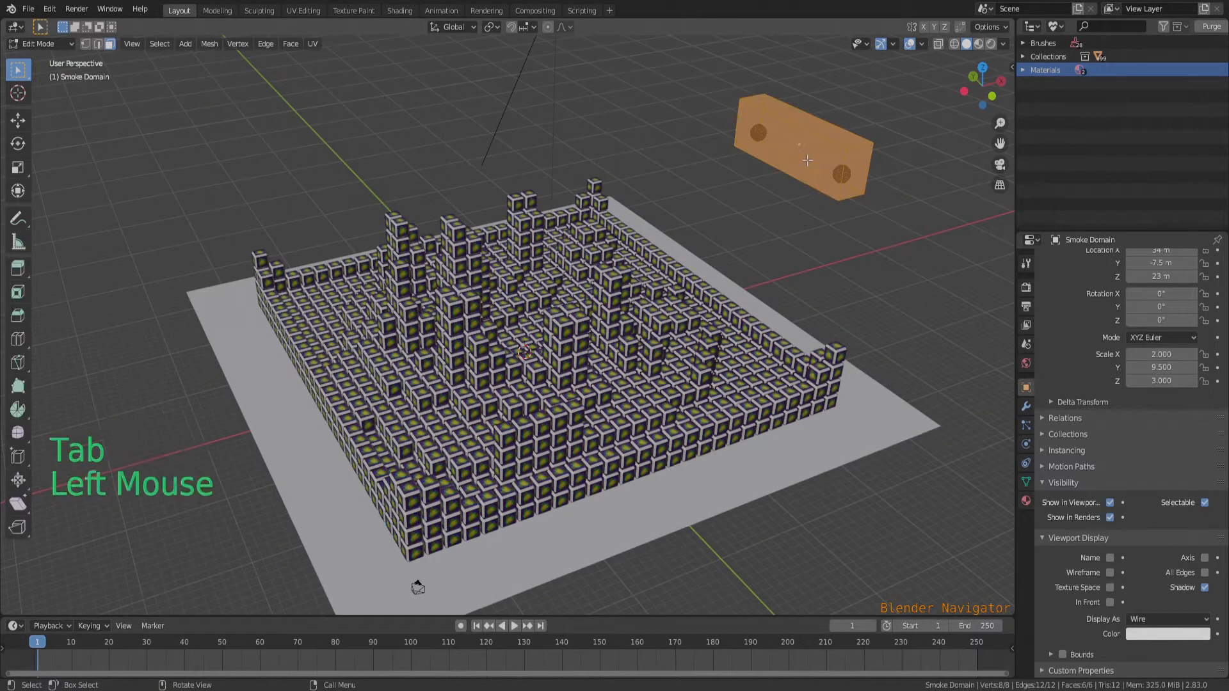
key(KP_7)
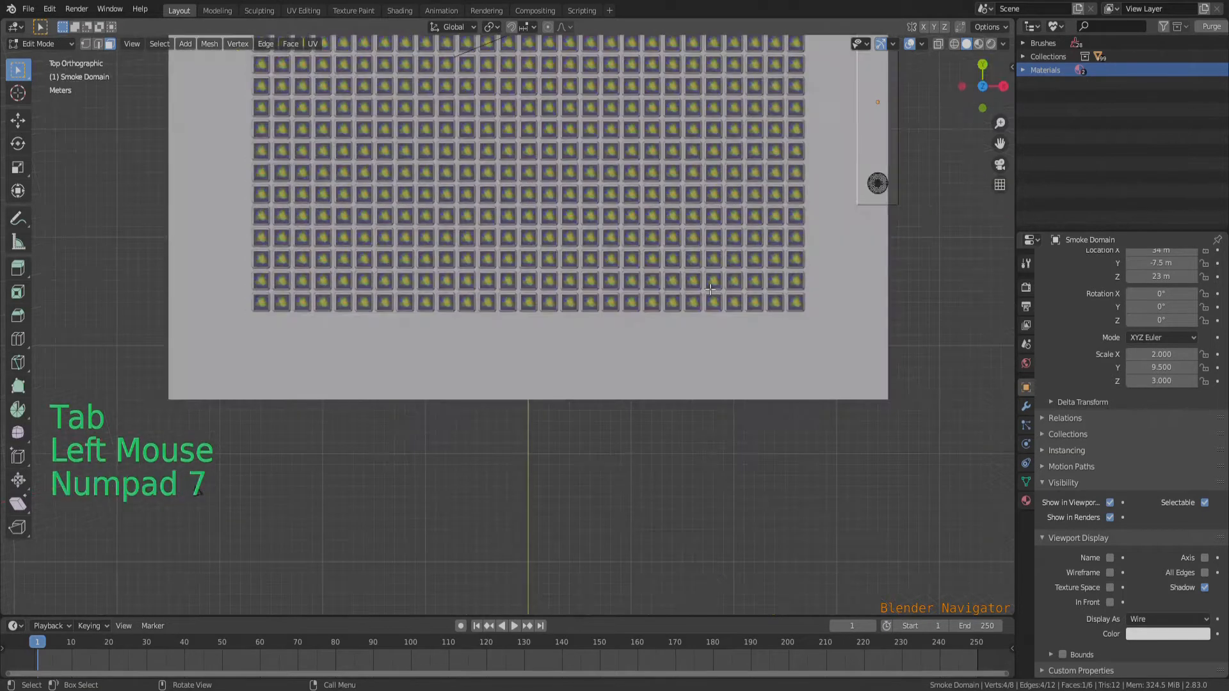
scroll(660, 381, down, 3)
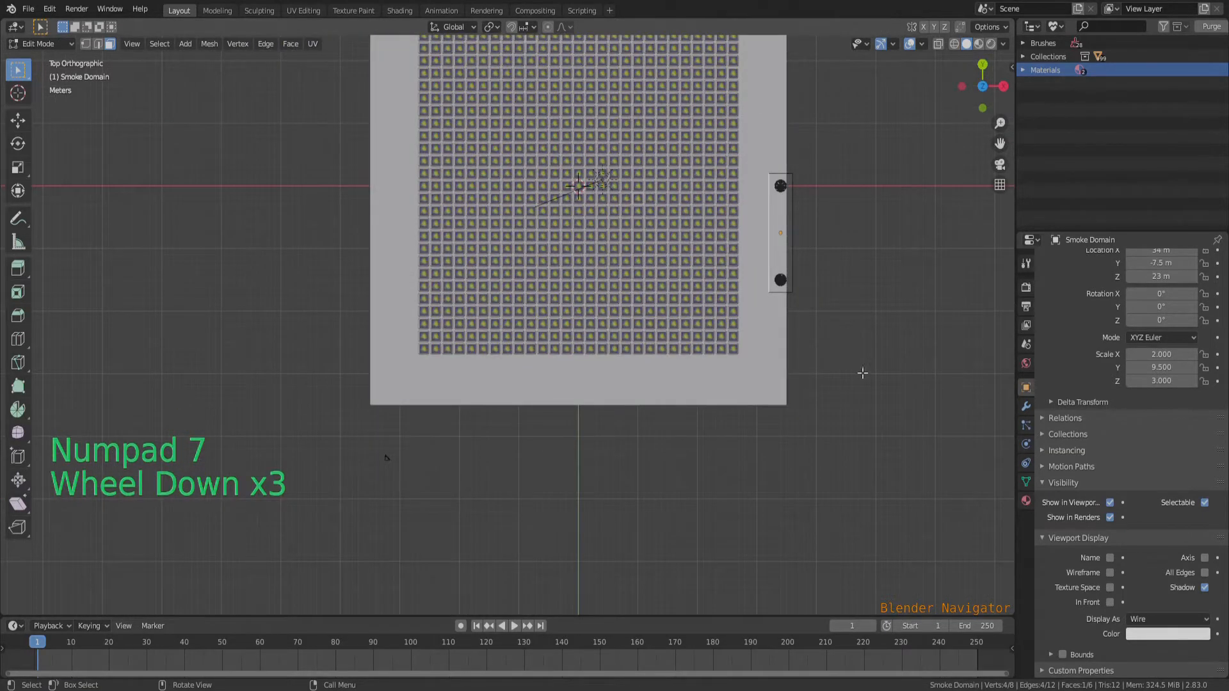
scroll(857, 372, down, 1)
key(g)
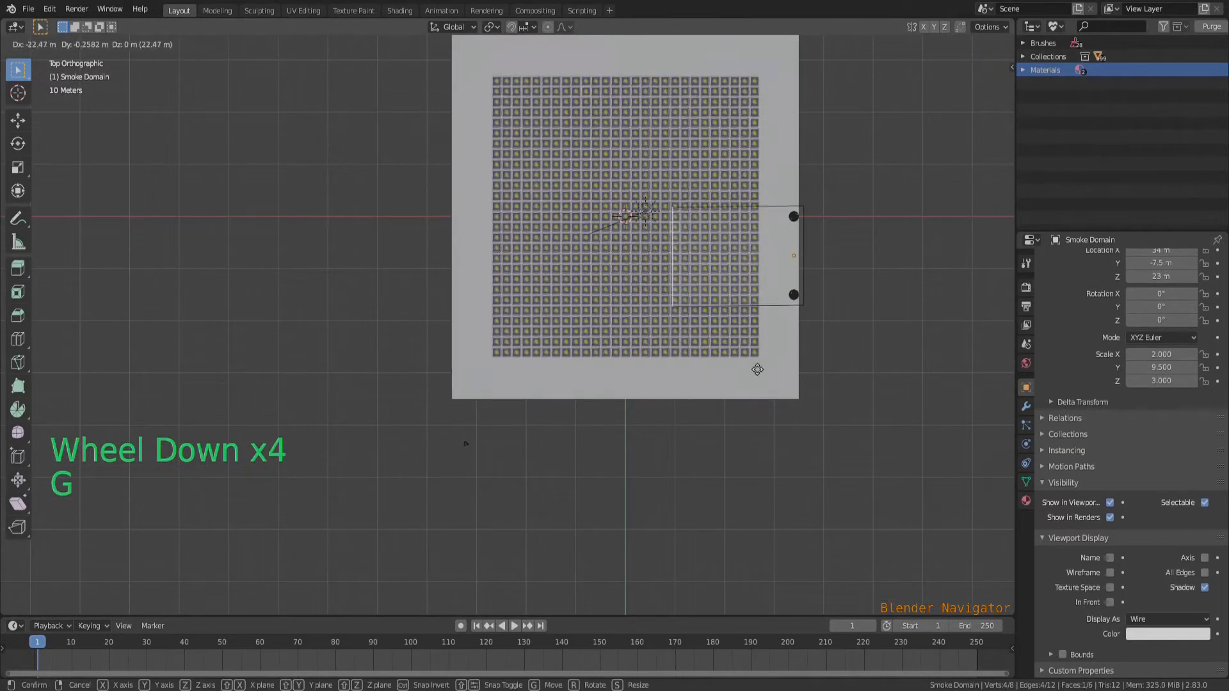
key(x)
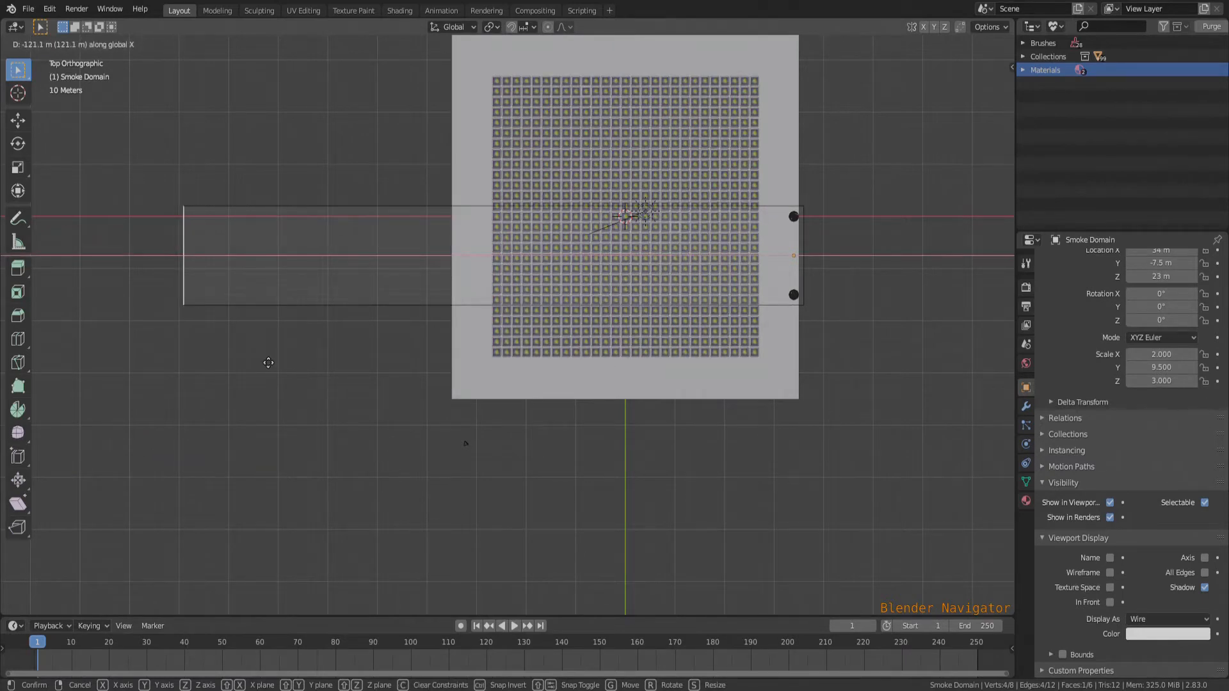
click(268, 363)
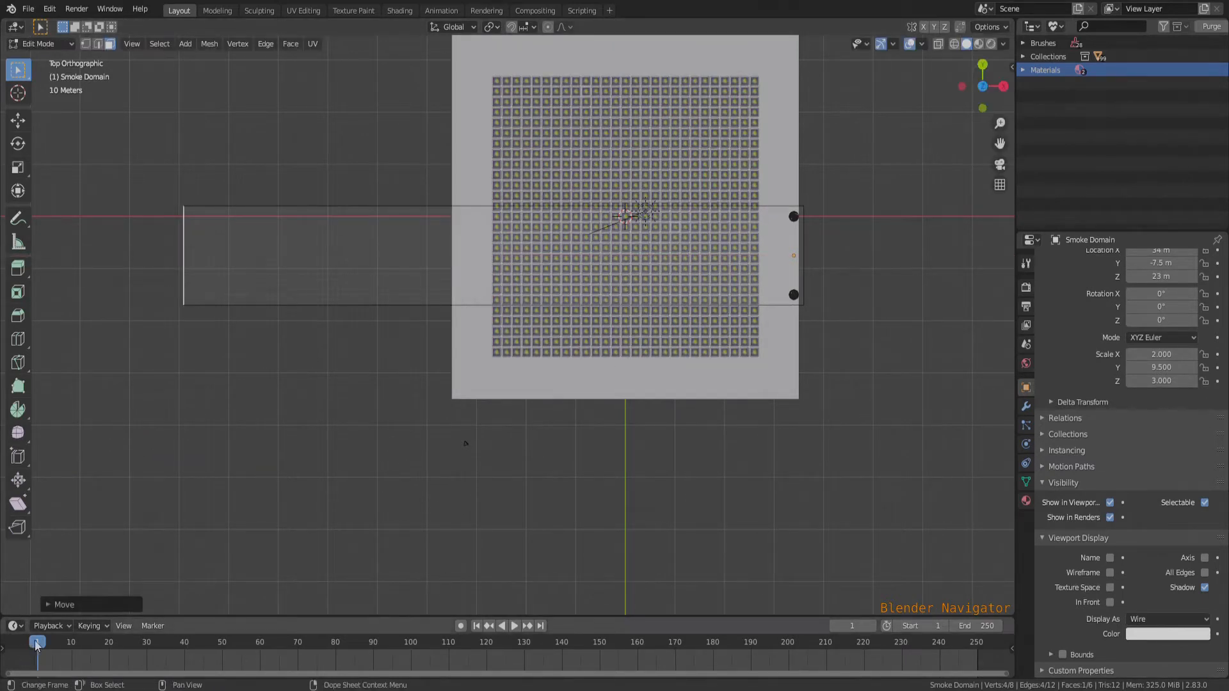
- Check the spheres' position at frame 114, pull the domain's far end face back about 7 m along X, and rewind the timeline
drag(38, 644, 182, 645)
drag(463, 647, 464, 643)
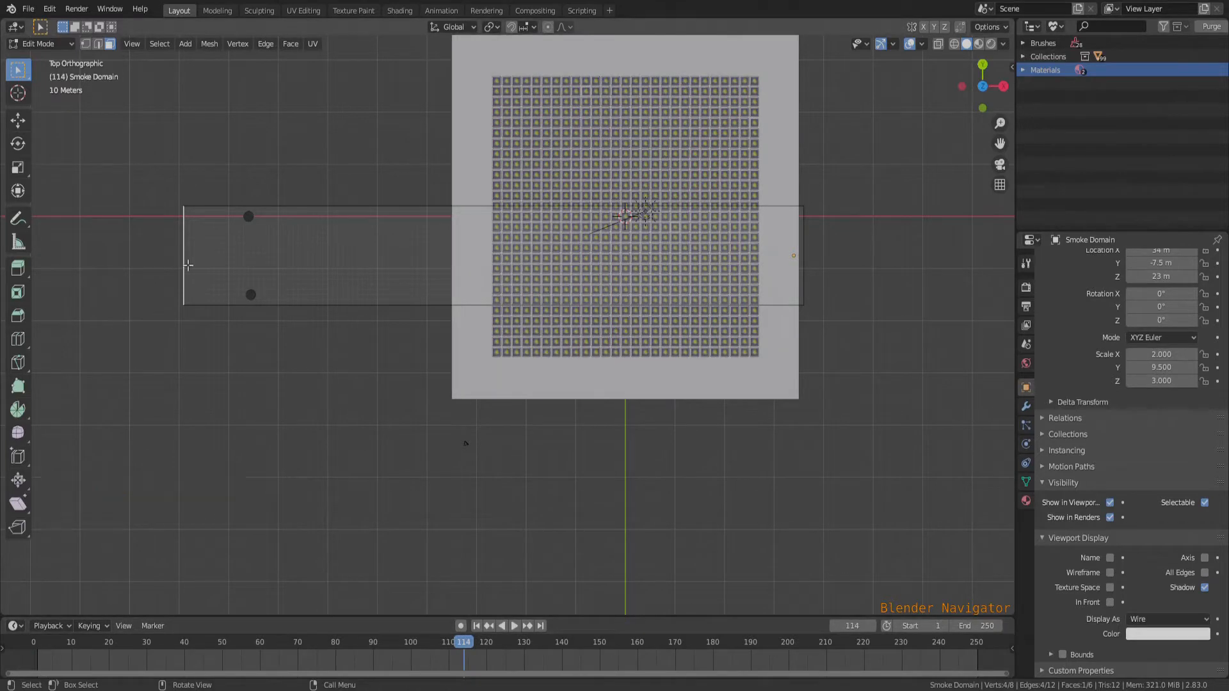
key(g)
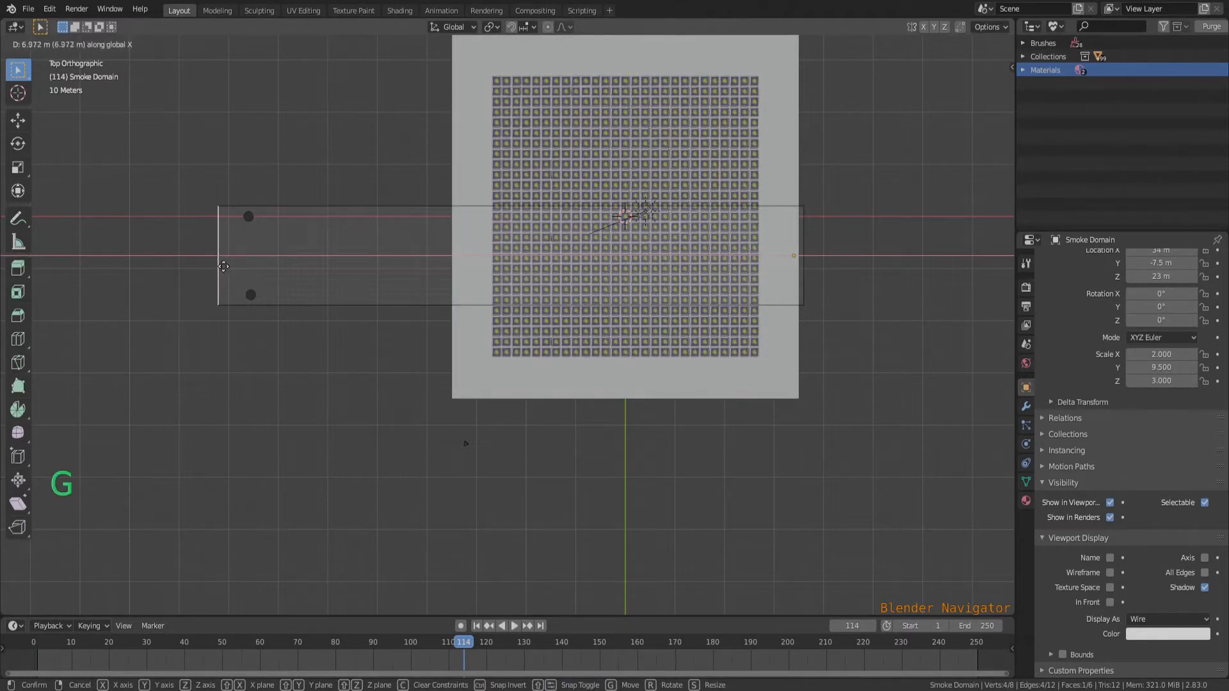
click(220, 265)
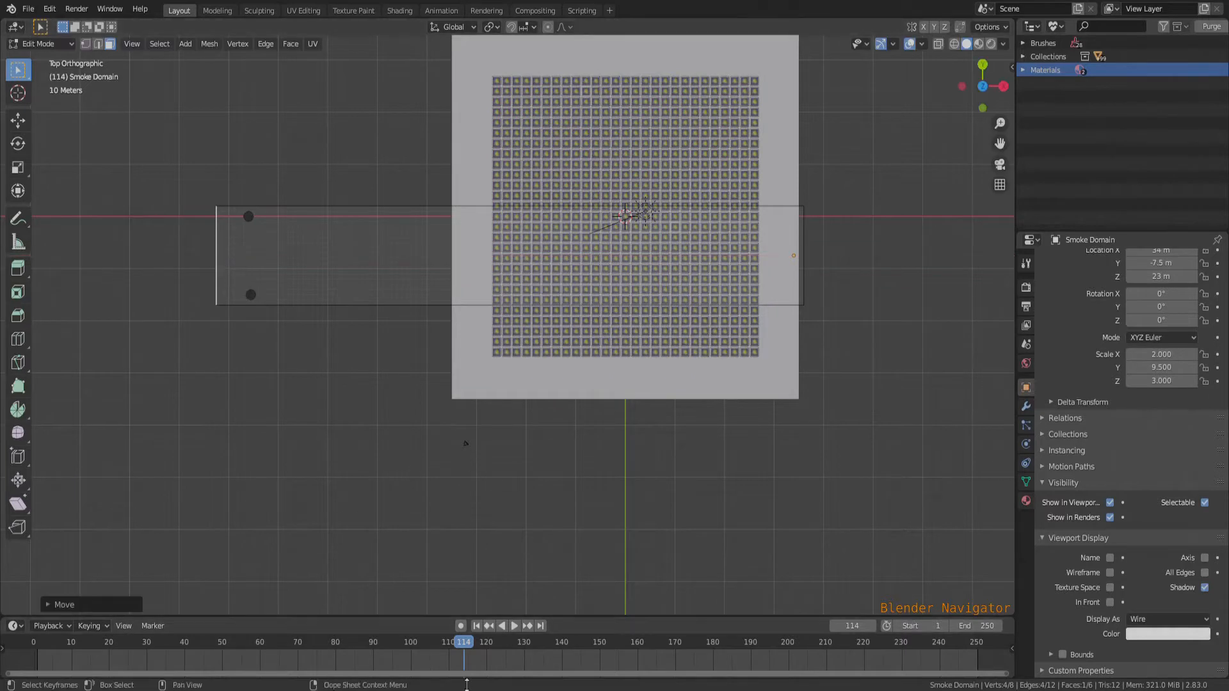
drag(467, 646, 3, 636)
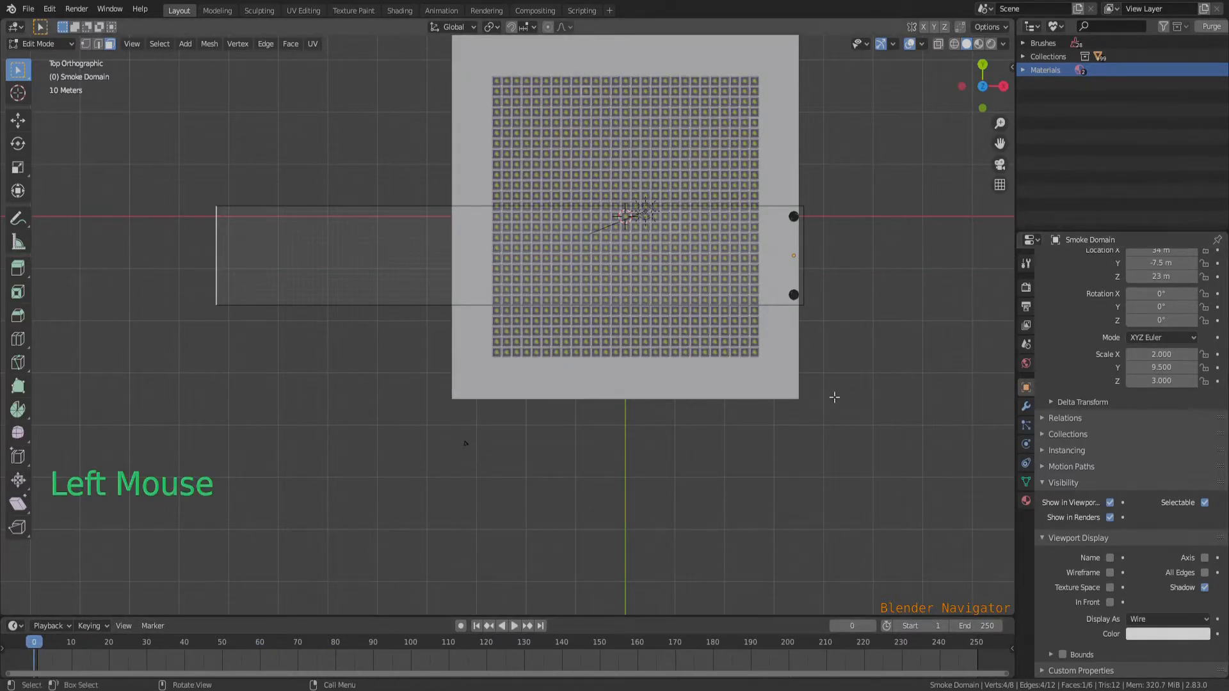
- Move the domain's end face beside the spheres slightly outward along X to give them more clearance
middle_drag(848, 384, 774, 295)
click(749, 333)
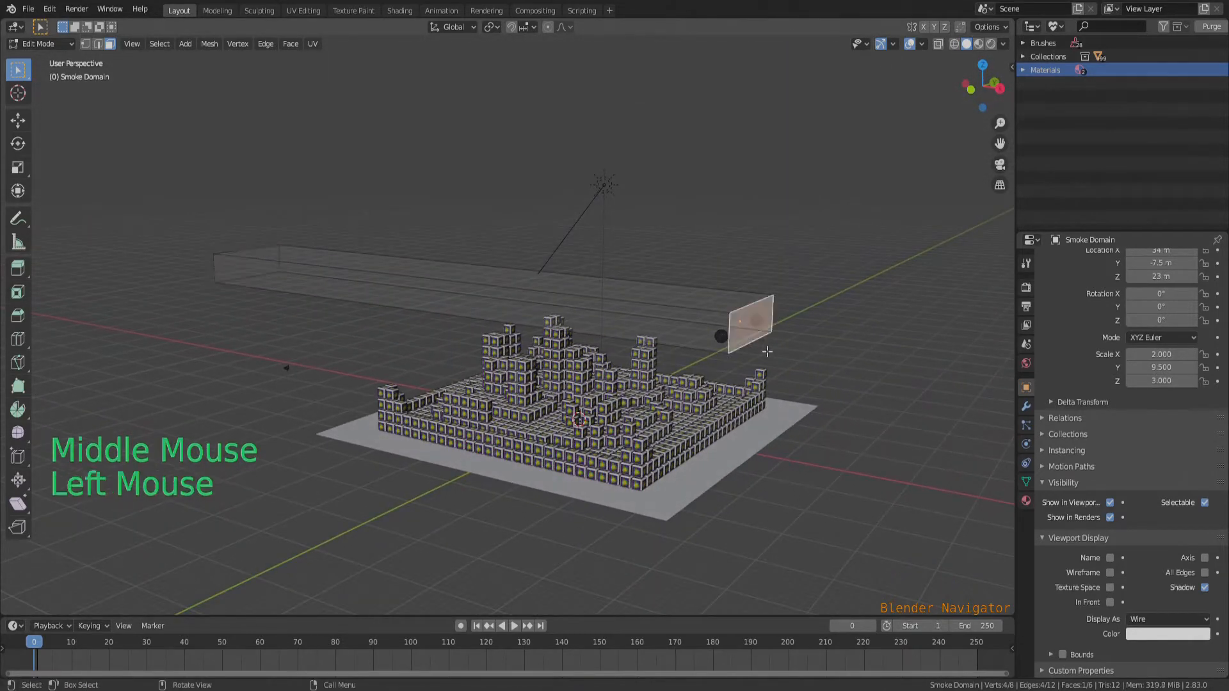
key(g)
key(x)
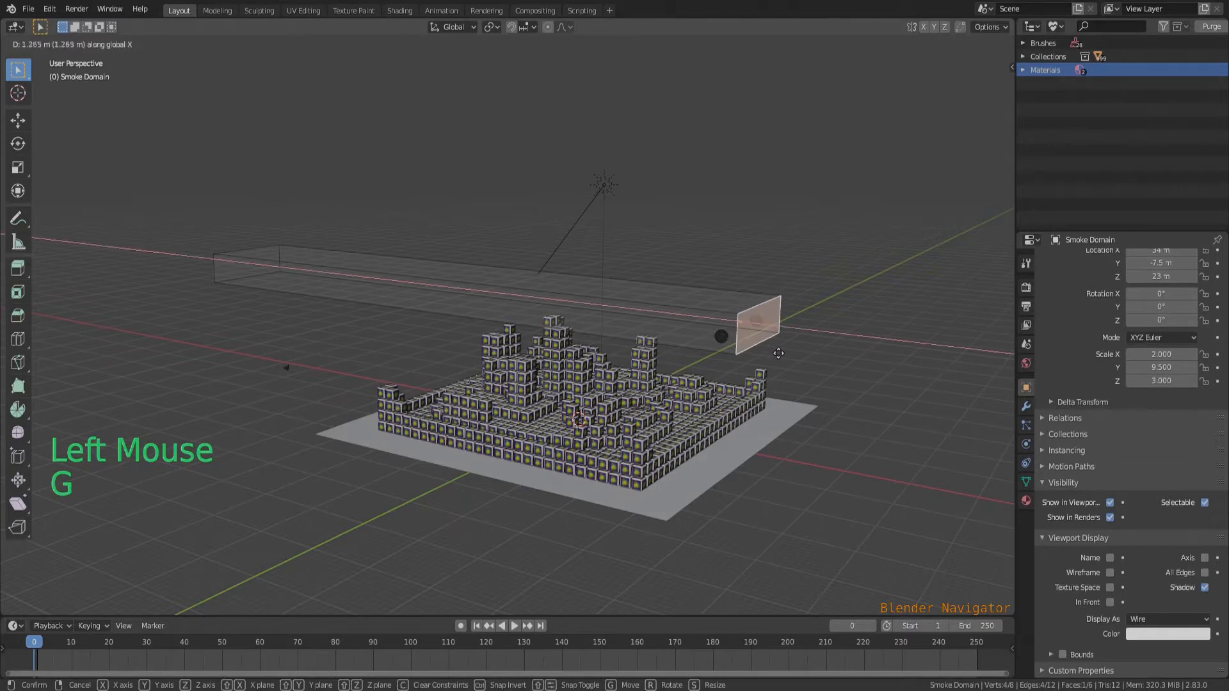
click(785, 350)
- Move the domain's long side face on the camera side about -17.5 m along Y, beyond the ground plane's edge
middle_drag(640, 389, 755, 378)
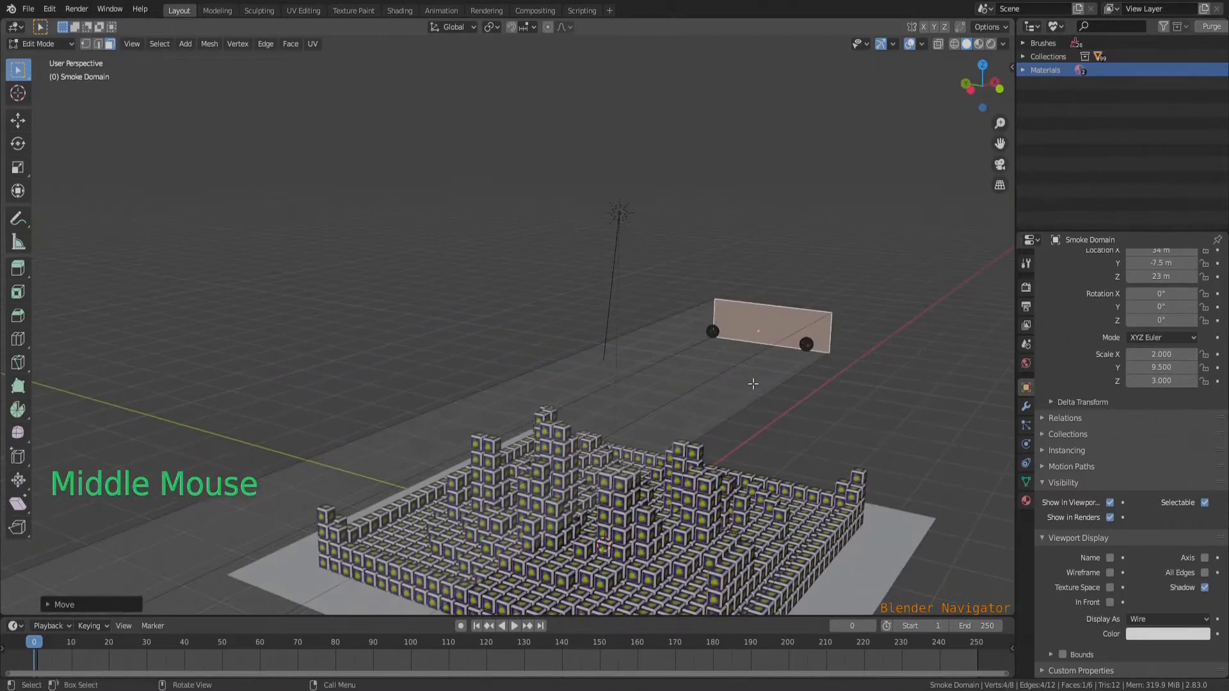
click(771, 324)
scroll(771, 324, down, 3)
middle_drag(770, 324, 819, 486)
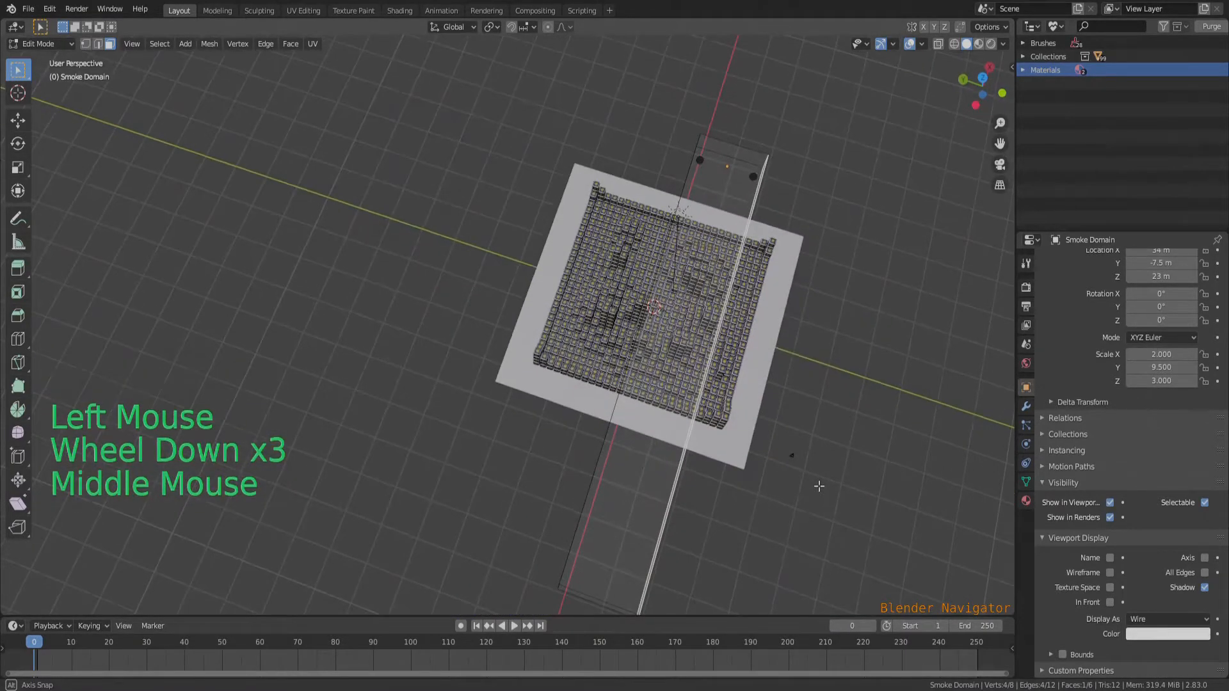
key(g)
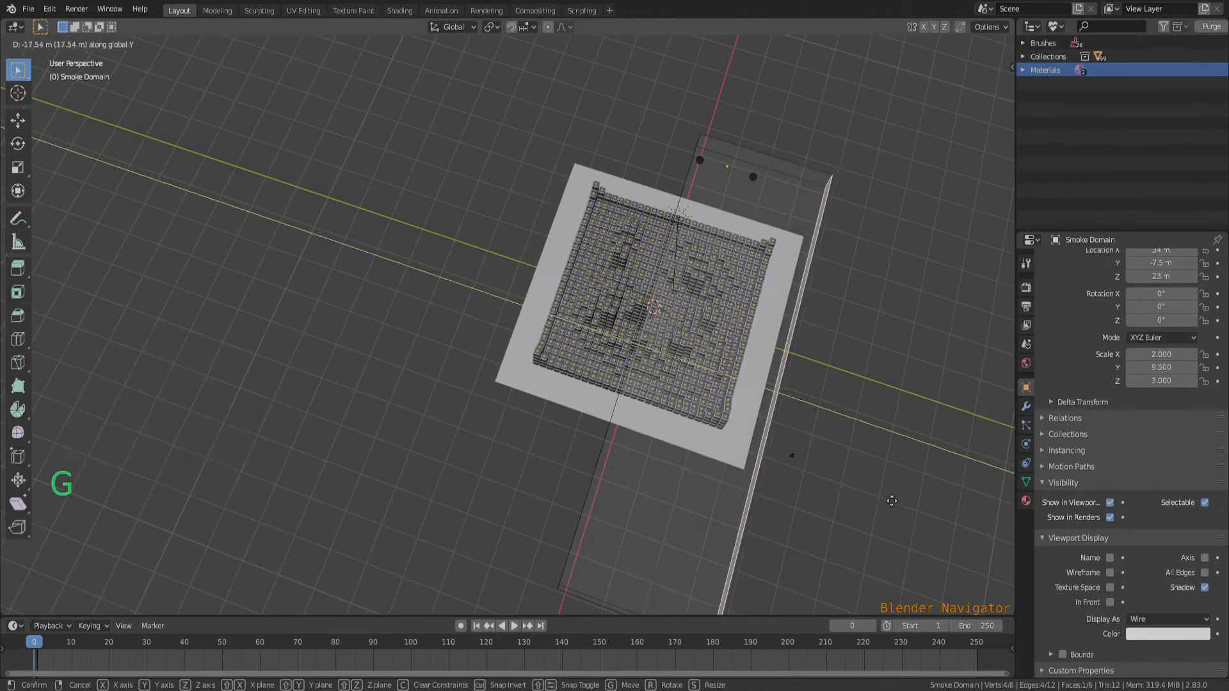
click(891, 500)
- Move the domain's opposite long side face about 34 m along Y to the other edge of the ground plane
middle_drag(553, 490, 672, 358)
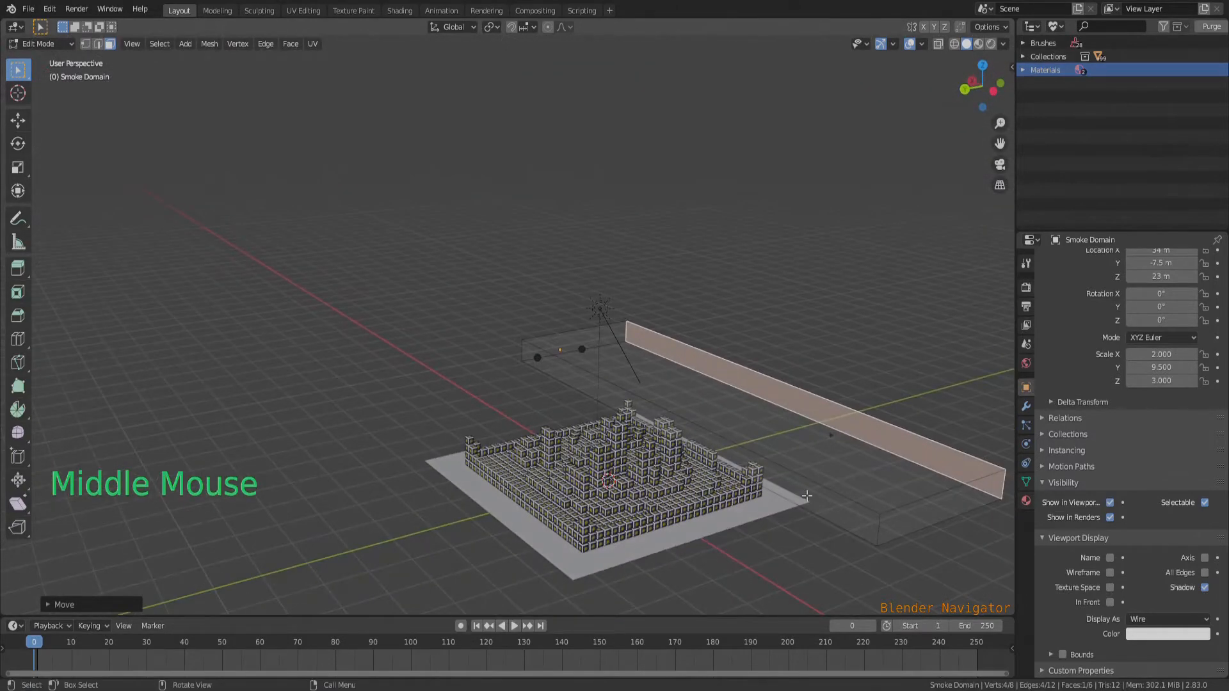
click(708, 295)
scroll(708, 295, down, 2)
middle_drag(708, 295, 765, 427)
key(g)
key(y)
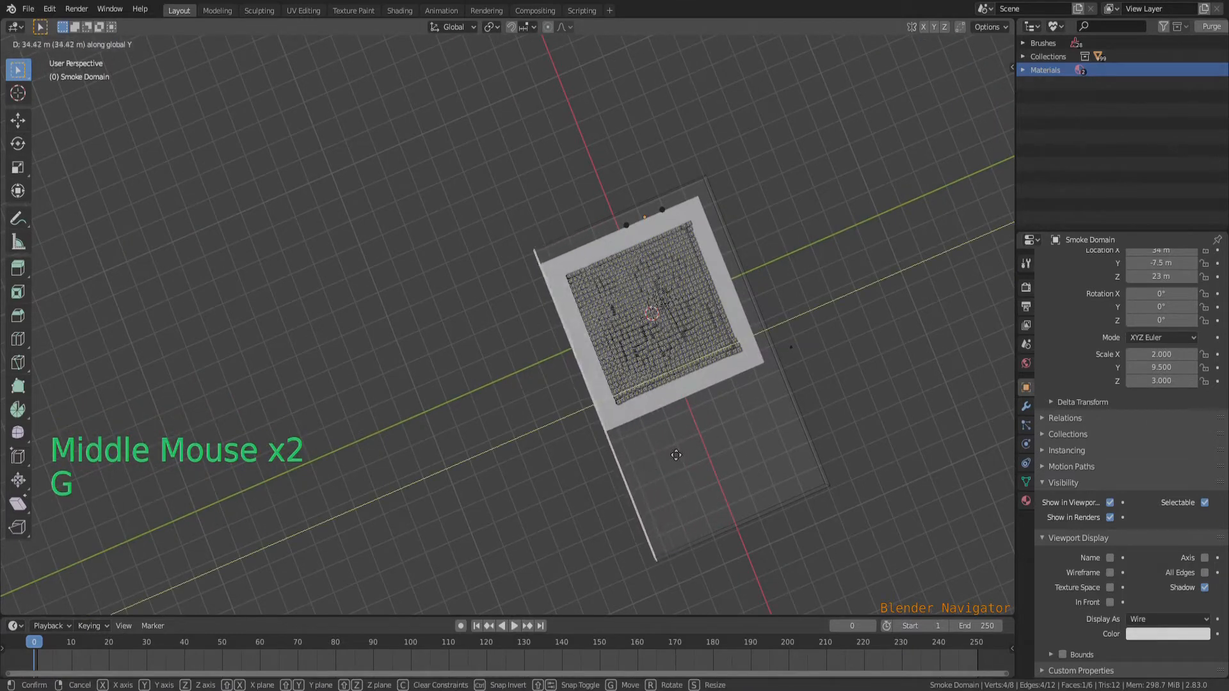
click(688, 455)
- Lower the domain's bottom face along Z until it encloses the cubes and the ground plane, and leave Edit Mode
middle_drag(777, 447, 777, 256)
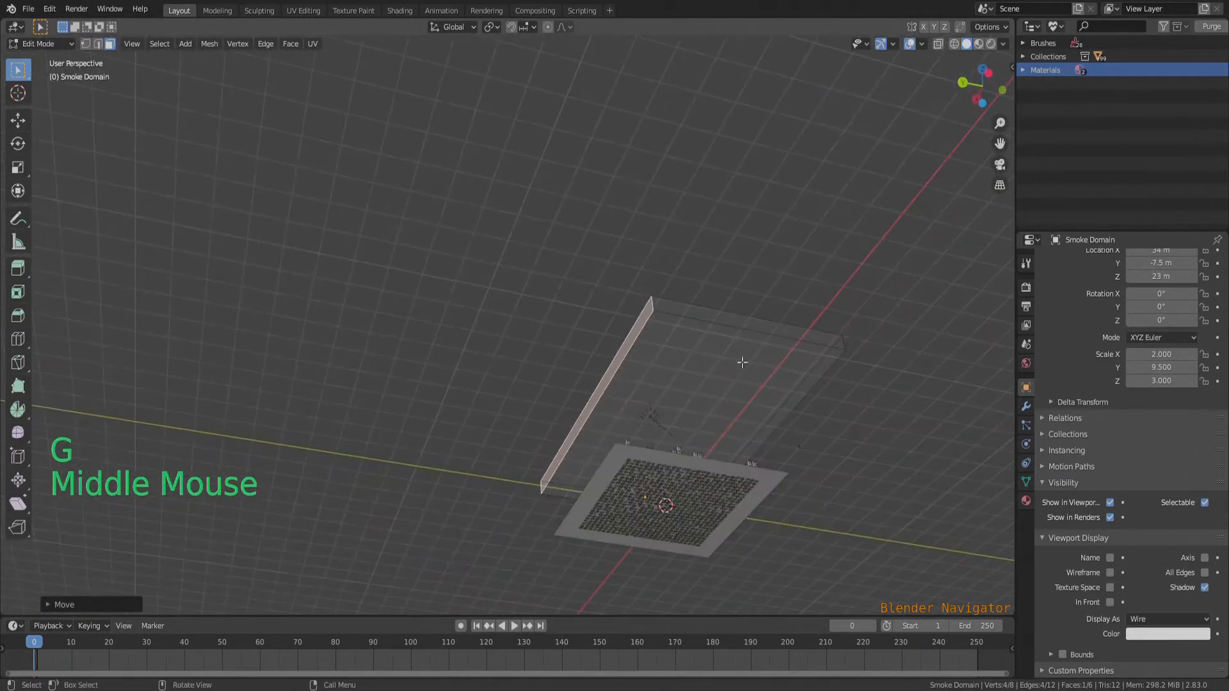
click(757, 355)
middle_drag(831, 375, 739, 466)
scroll(739, 466, up, 2)
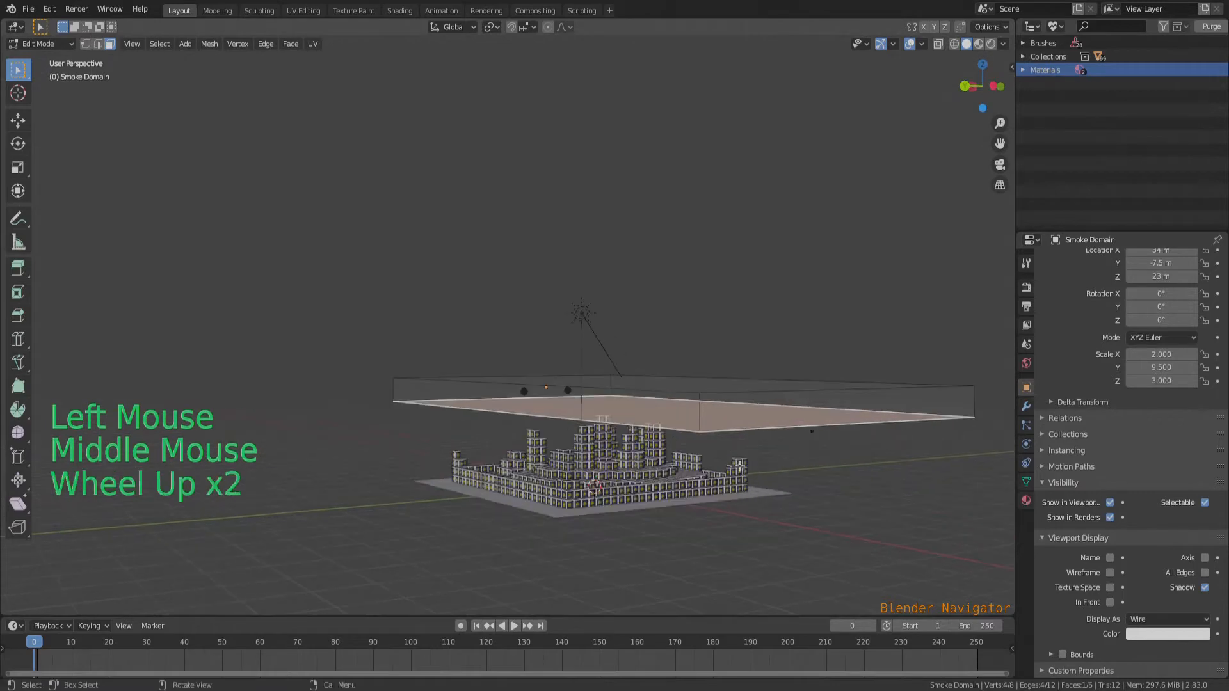
key(g)
key(z)
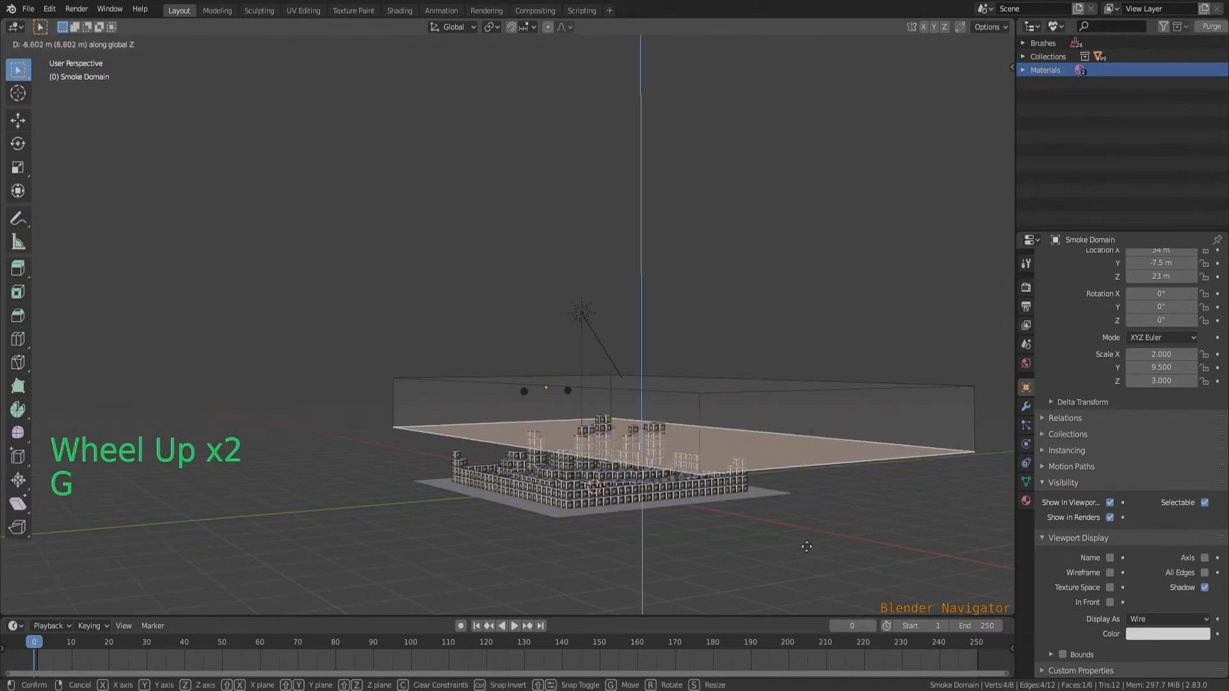
click(824, 595)
middle_drag(762, 392, 812, 516)
key(Tab)
- Raise the domain's top face slightly along Z in Edit Mode, and return to Object Mode
scroll(791, 505, down, 2)
key(Tab)
click(665, 369)
key(g)
key(z)
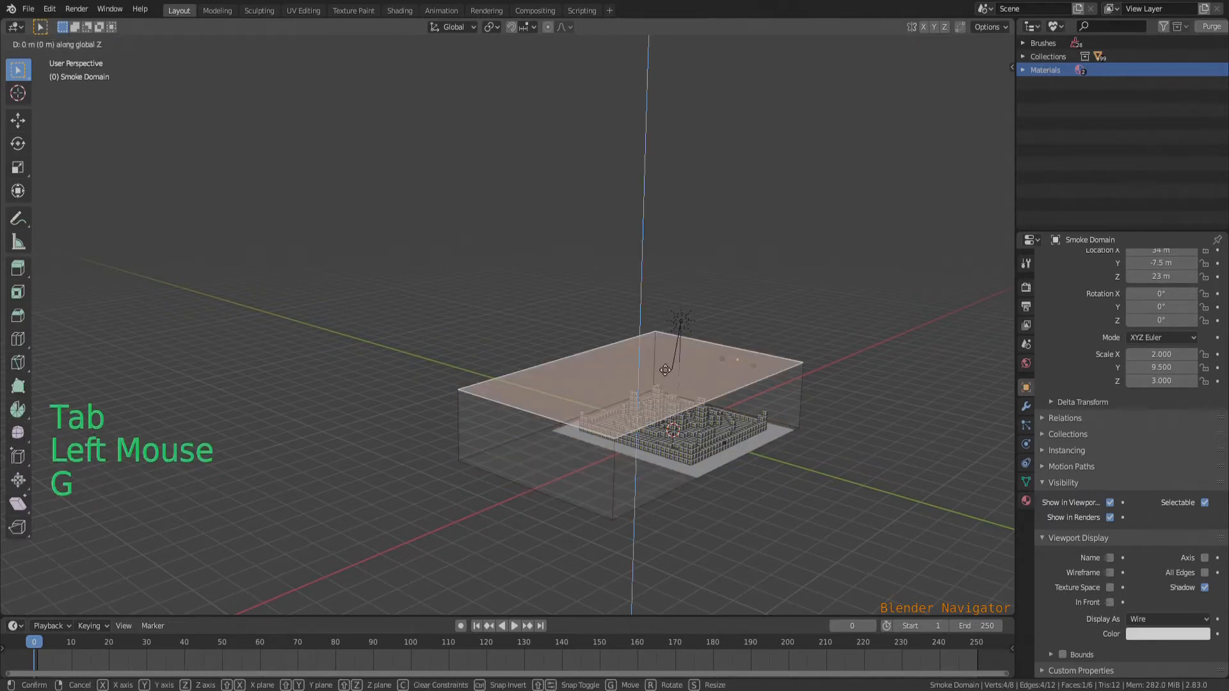
click(665, 361)
click(799, 524)
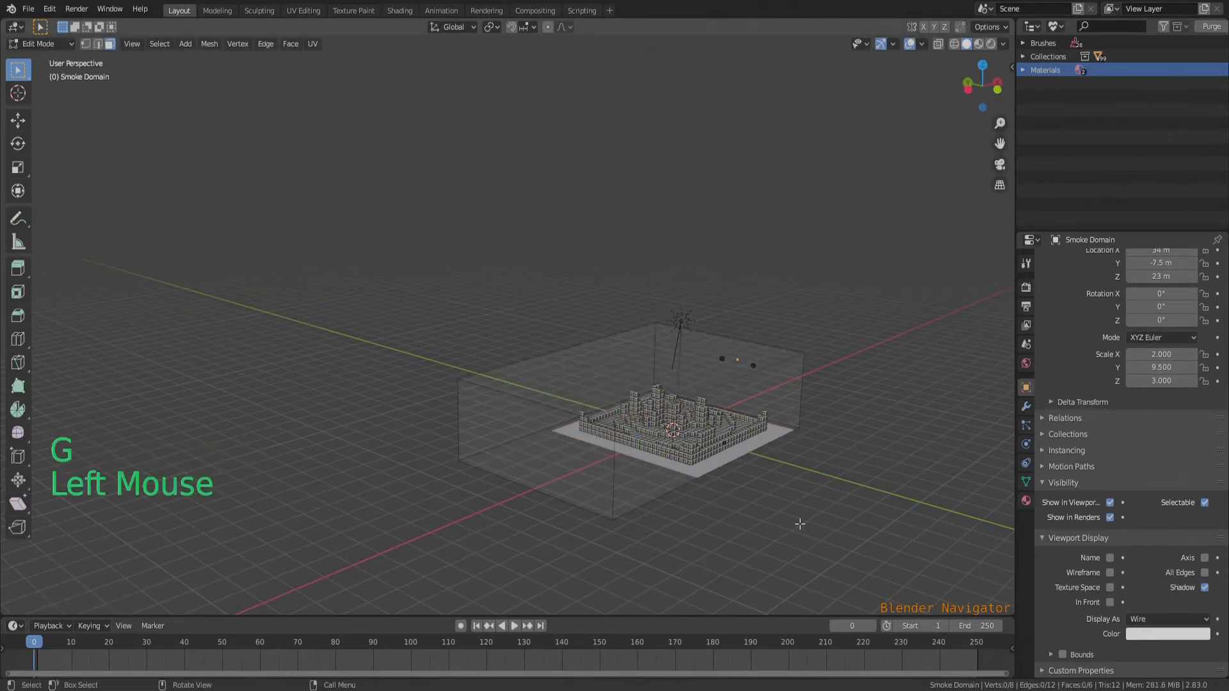
key(Tab)
- Move the domain's long side face on the camera side slightly outward in Edit Mode
middle_drag(793, 520, 712, 456)
scroll(672, 466, up, 2)
key(Tab)
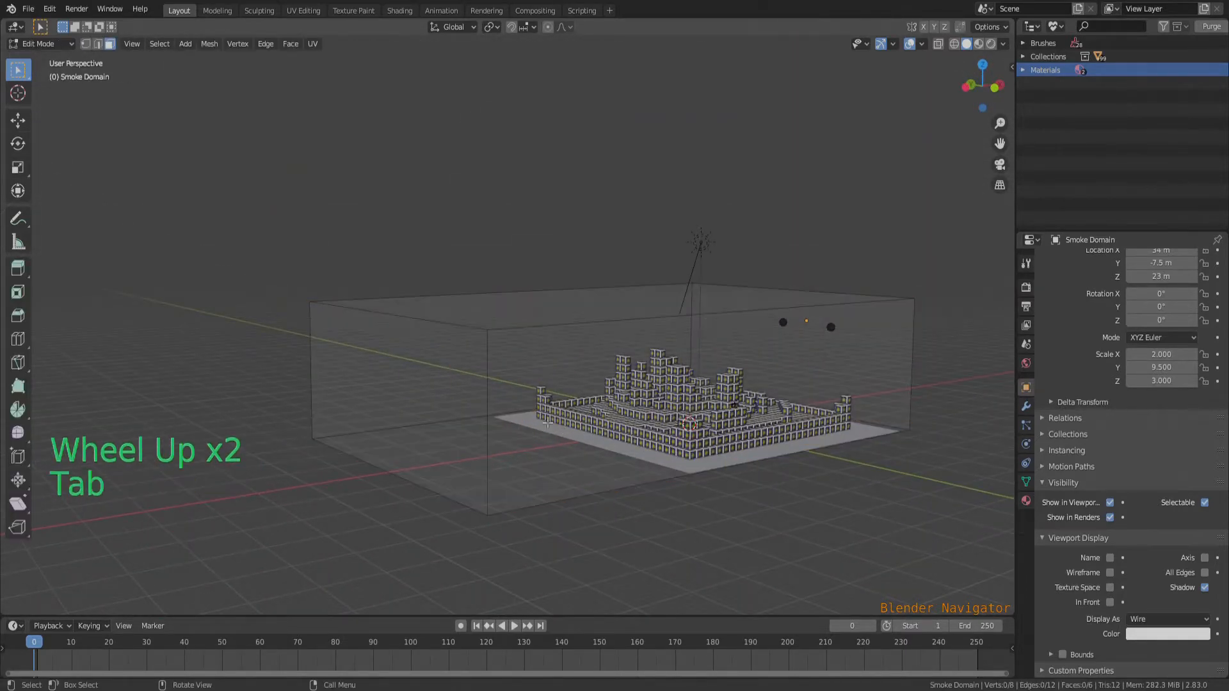
click(532, 450)
key(g)
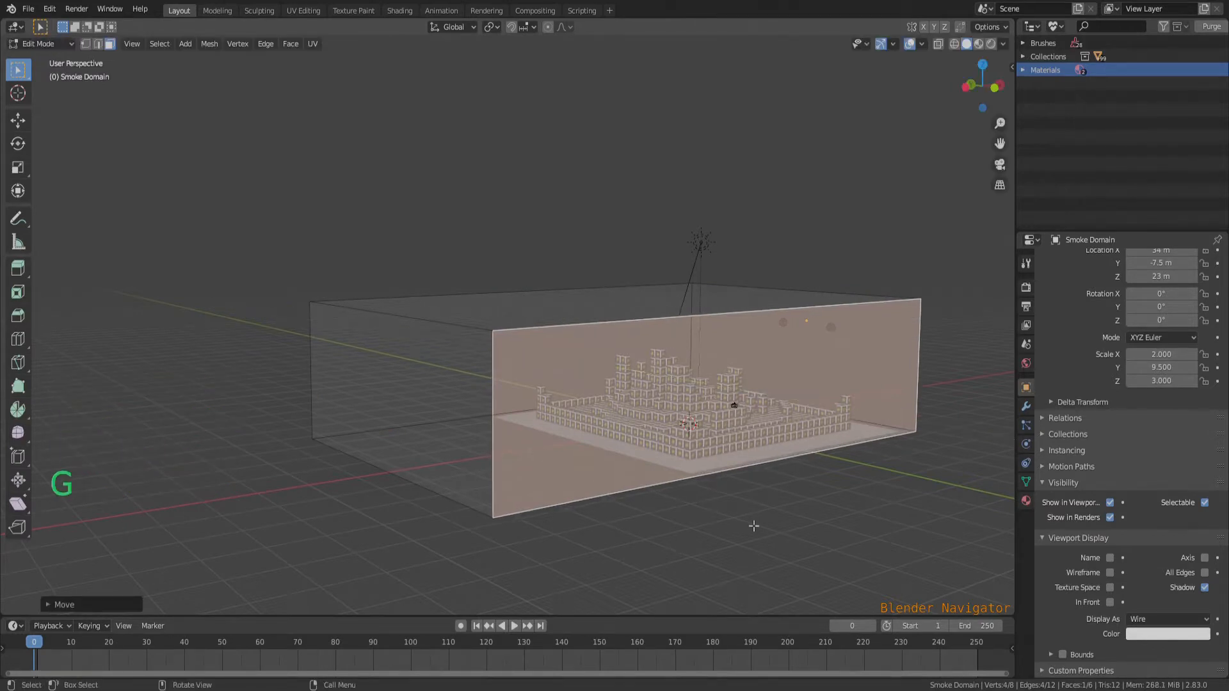
- Confirm the face position, return the smoke domain to Object Mode, and save the file
click(781, 532)
key(Tab)
middle_drag(691, 512, 710, 521)
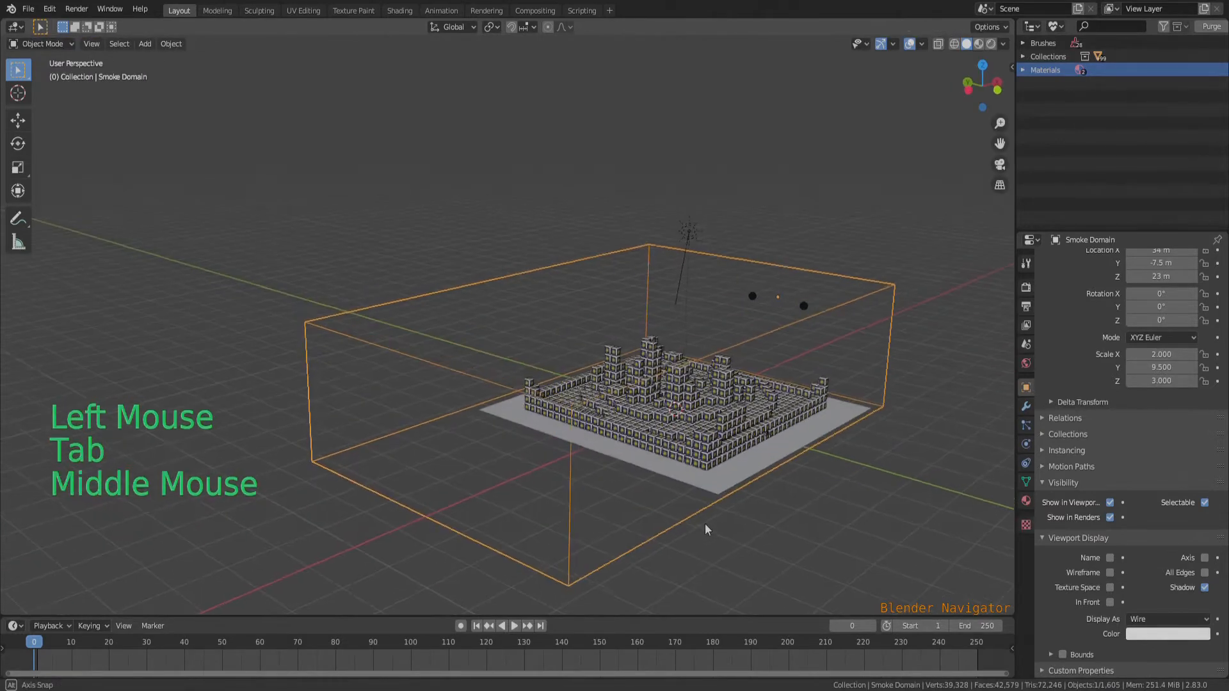
scroll(710, 521, up, 2)
key(ctrl+s)
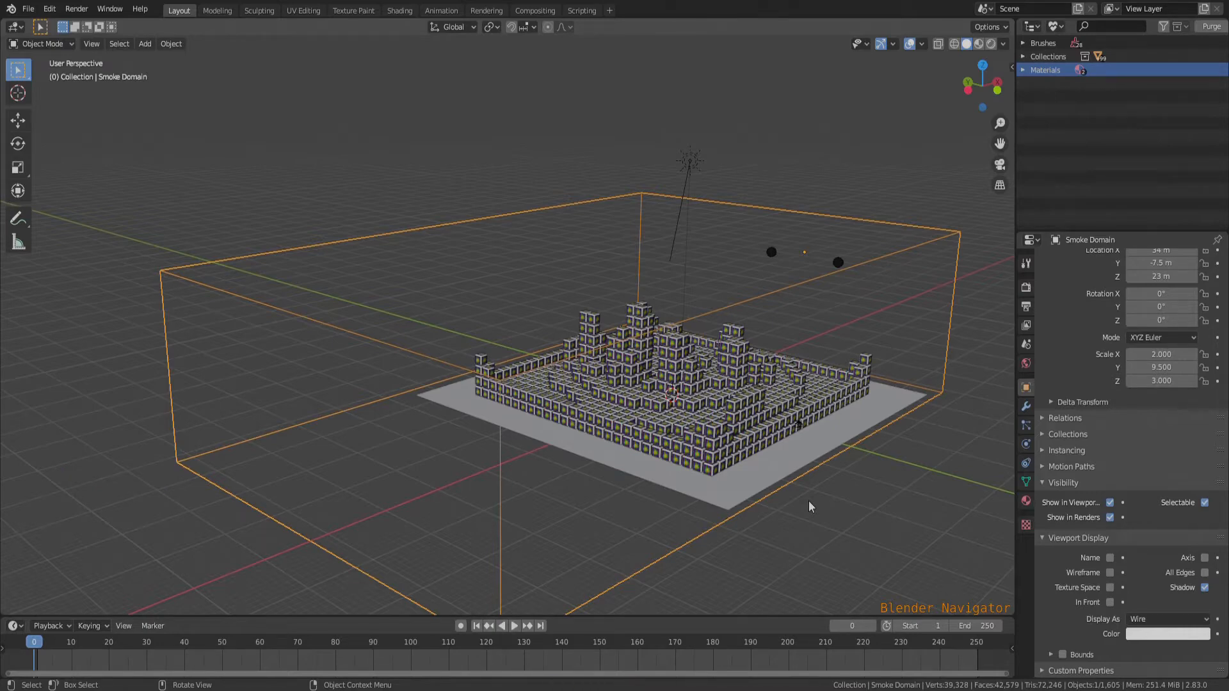
- Set the smoke domain's fluid Resolution Divisions to 40
middle_drag(862, 395, 743, 338)
scroll(808, 318, down, 2)
scroll(808, 318, up, 2)
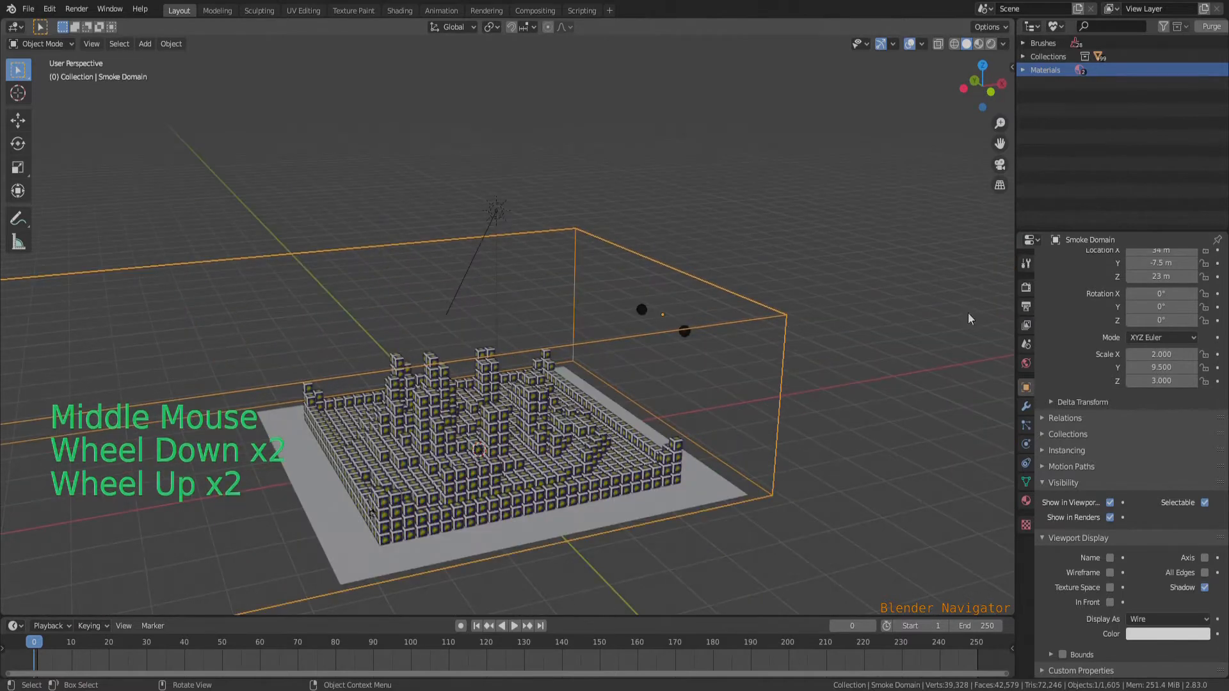
scroll(1086, 469, up, 3)
click(1026, 463)
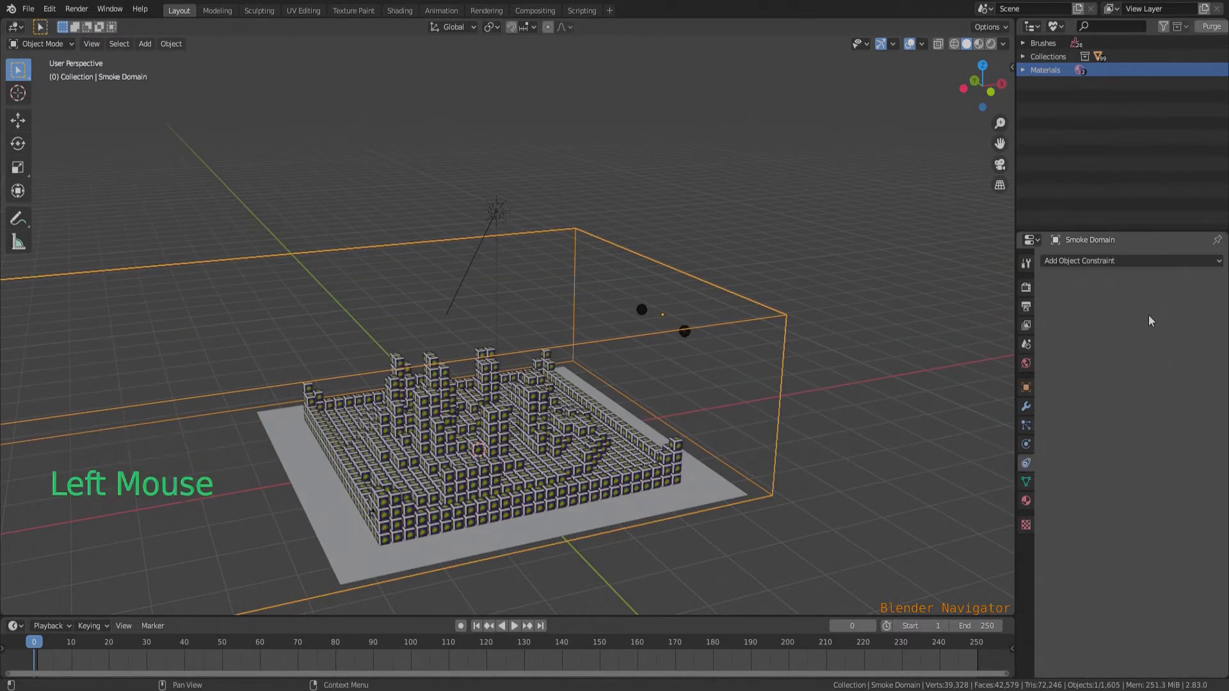
click(761, 318)
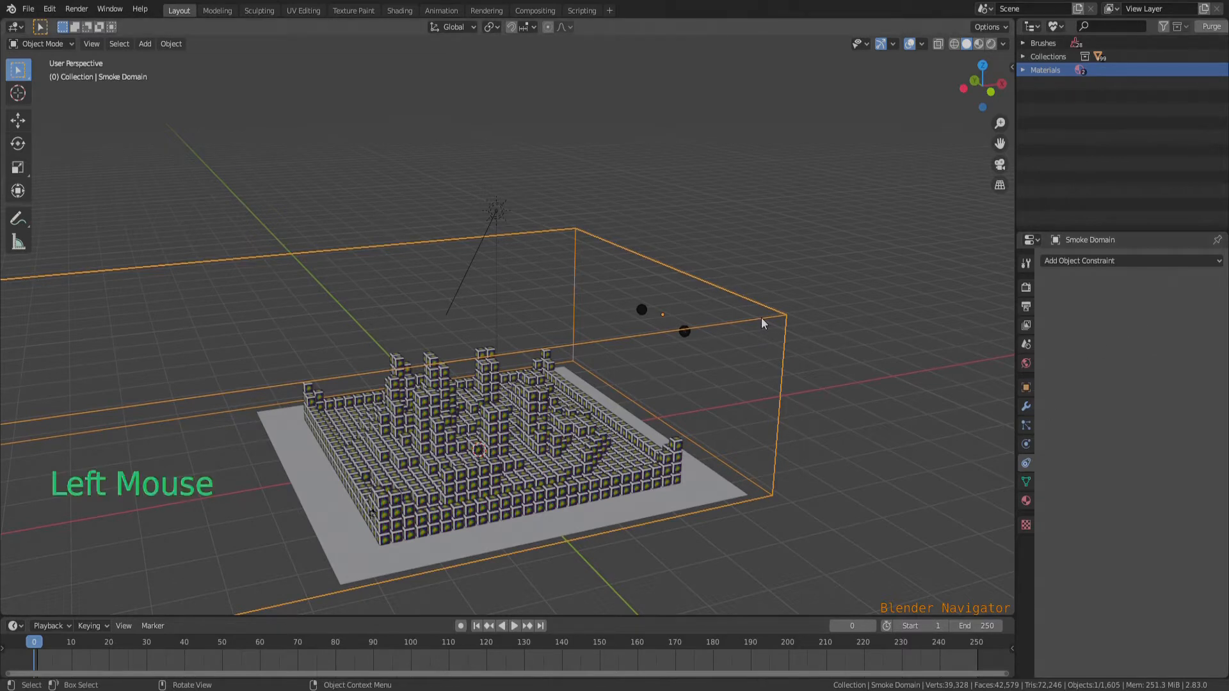
click(1026, 445)
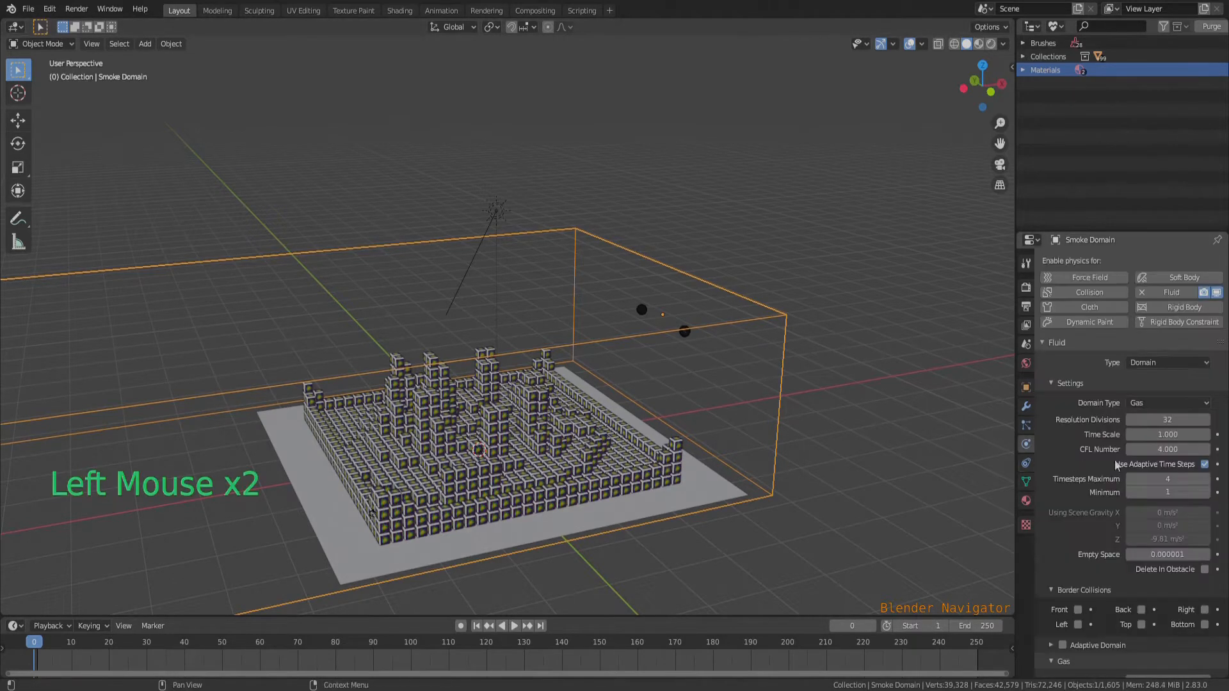
click(1183, 421)
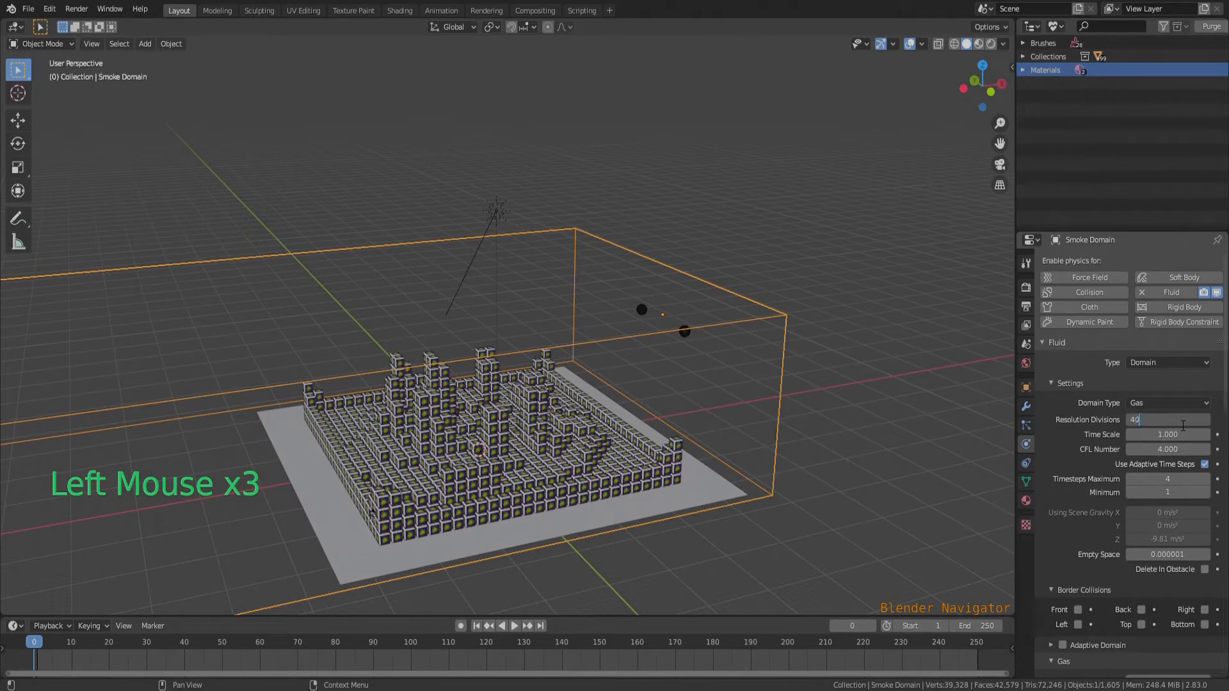
key(Return)
- Set the end frame of the smoke domain's fluid cache to 250
middle_drag(784, 408, 864, 398)
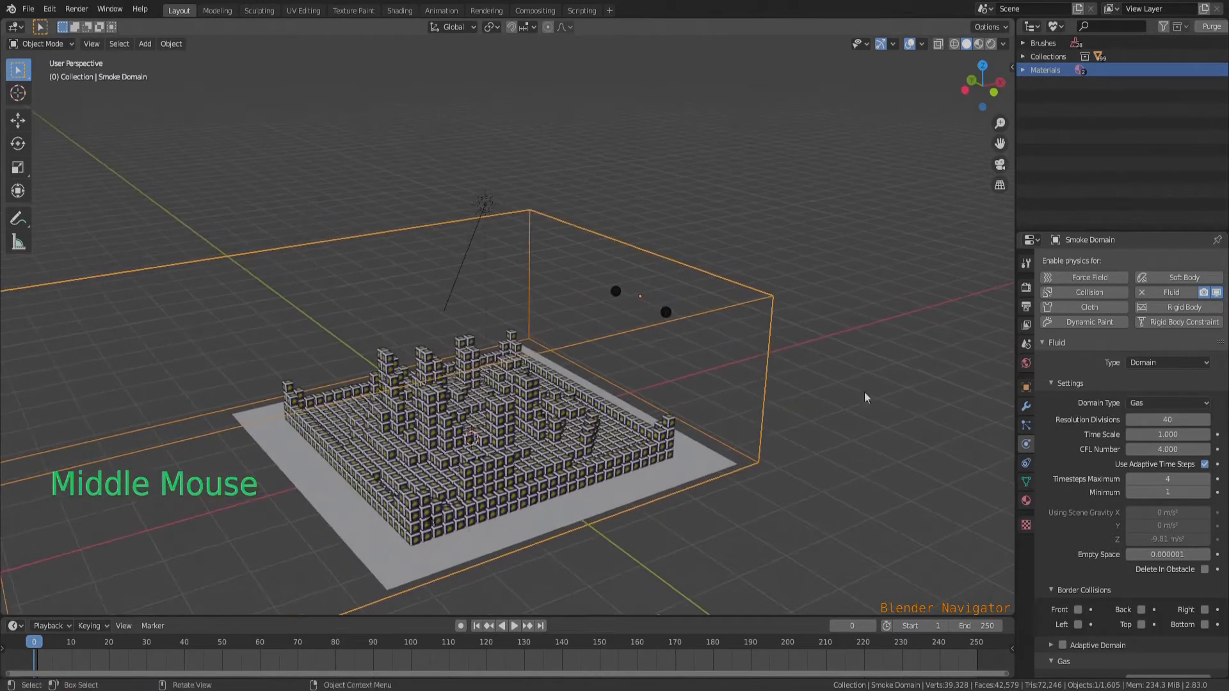
scroll(783, 397, down, 3)
scroll(1081, 528, down, 15)
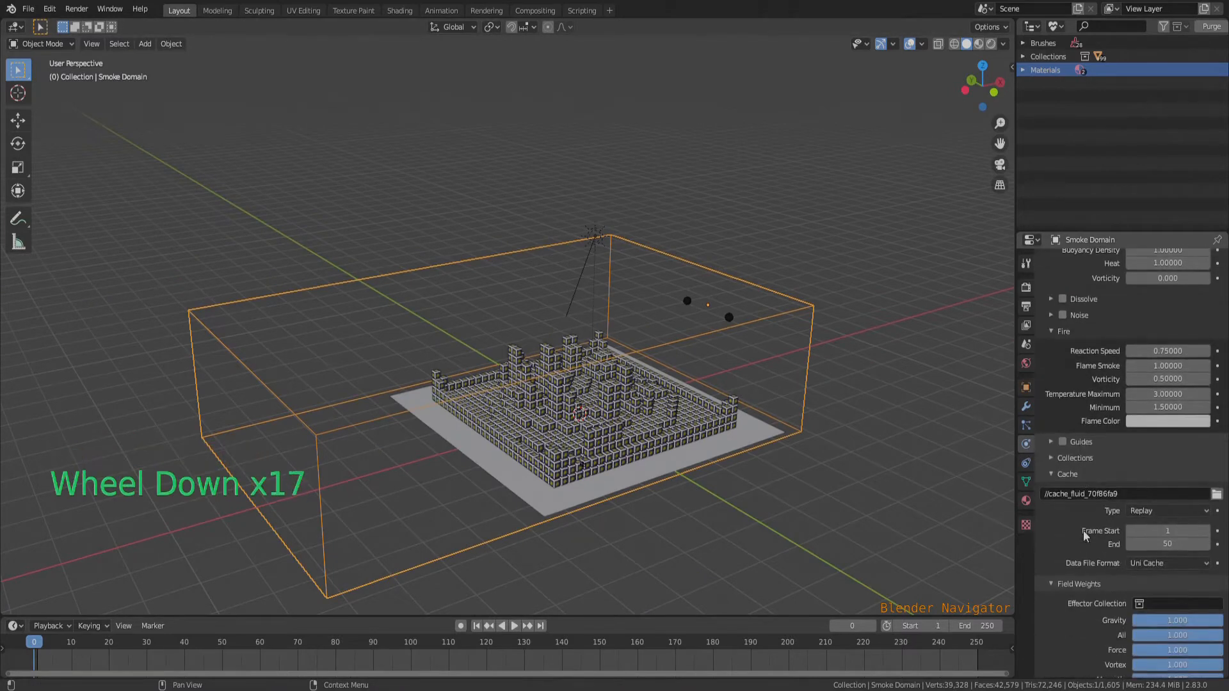
click(1178, 545)
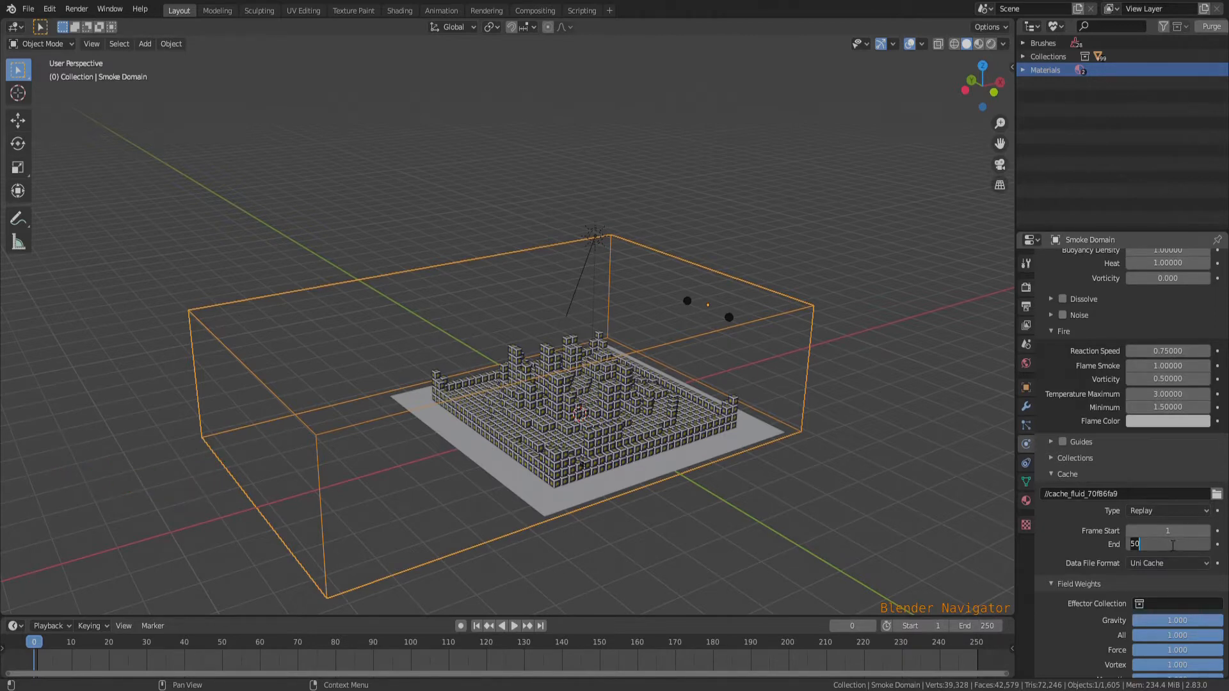
key(Return)
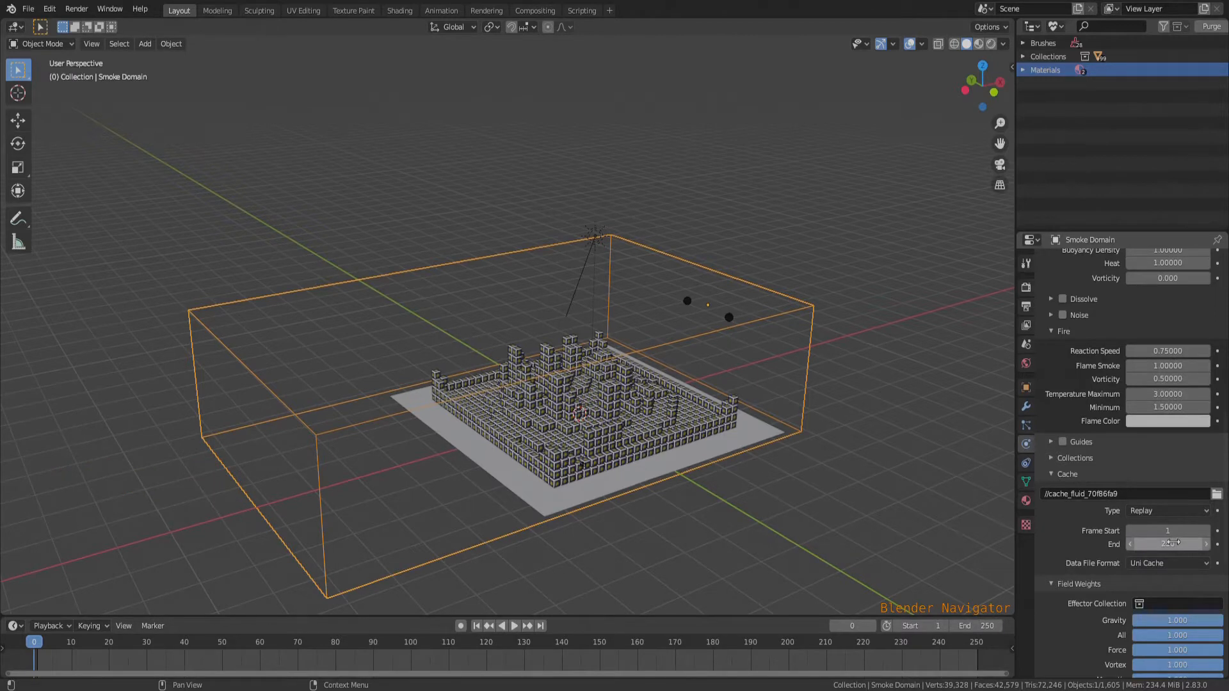
- Play the animation to about frame 40, stop it, and rewind to frame 1
scroll(586, 426, up, 2)
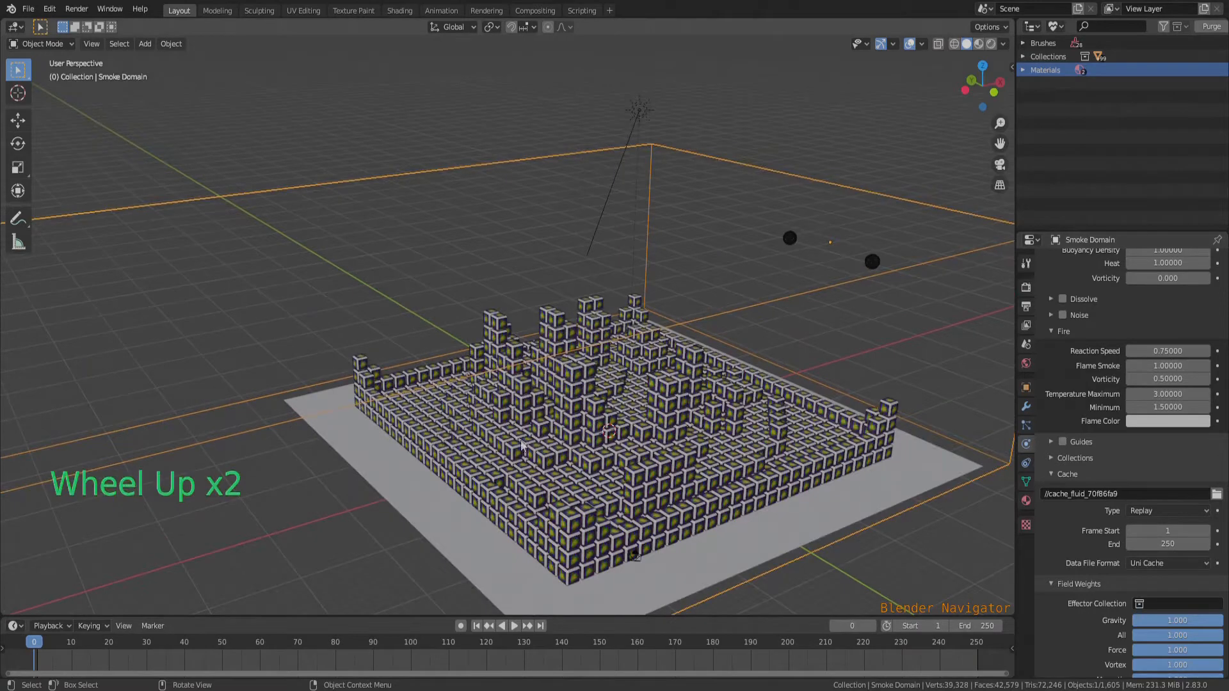
scroll(515, 425, down, 1)
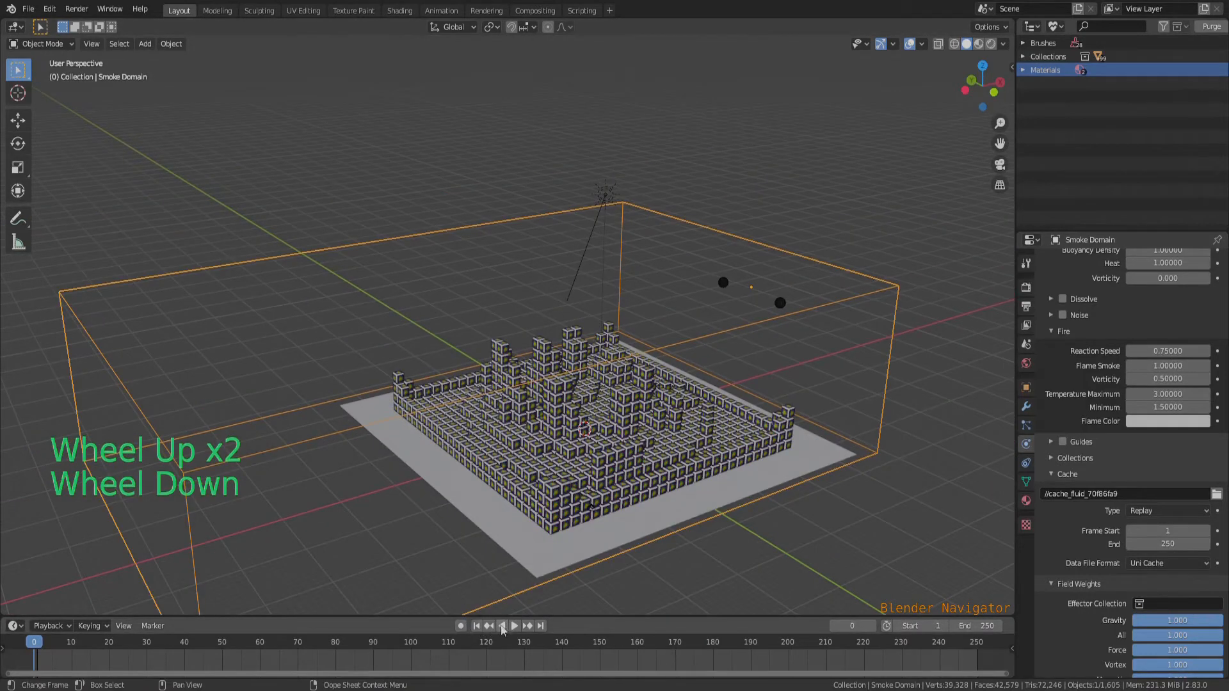
click(515, 626)
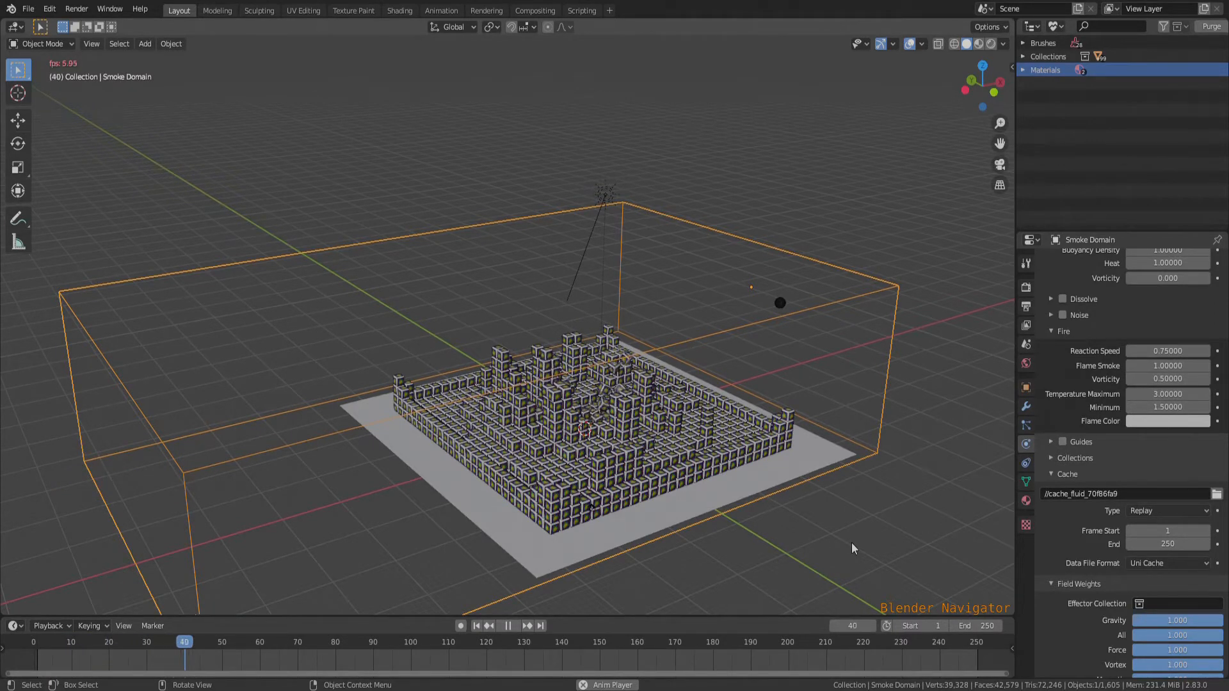
click(509, 627)
click(477, 627)
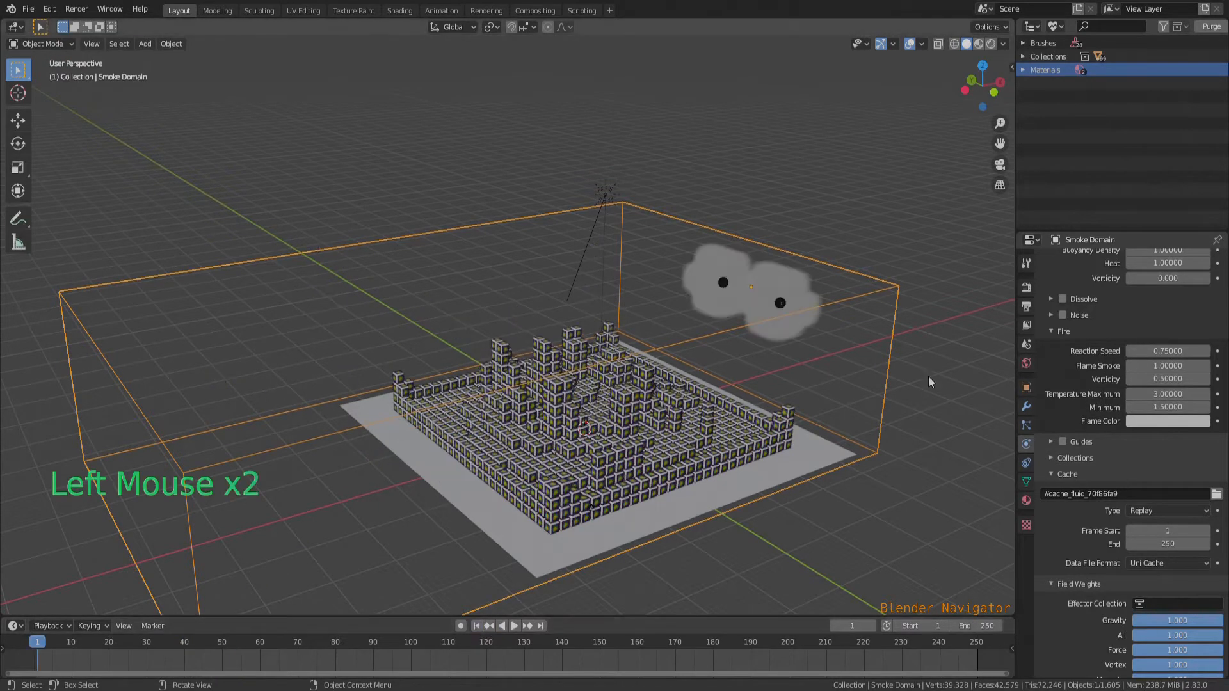
- Play the simulation from frame 1 until both spheres have smashed the cubes, caching the smoke, and rewind to frame 1
middle_drag(939, 335, 927, 338)
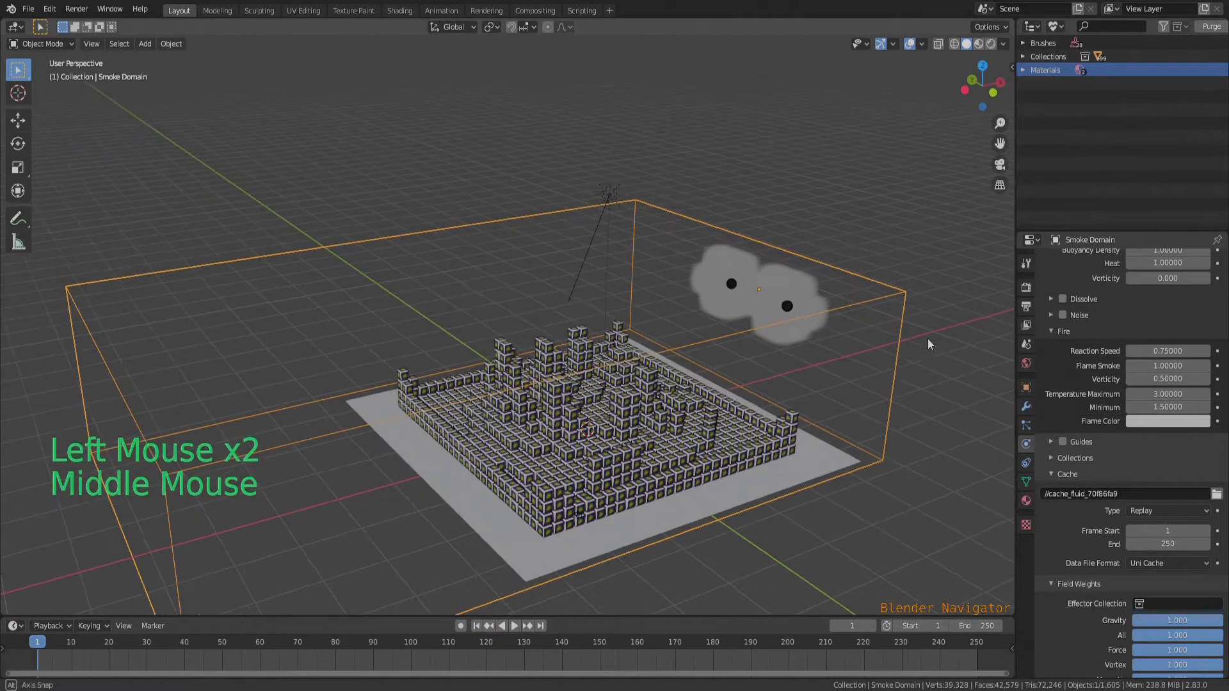
click(514, 626)
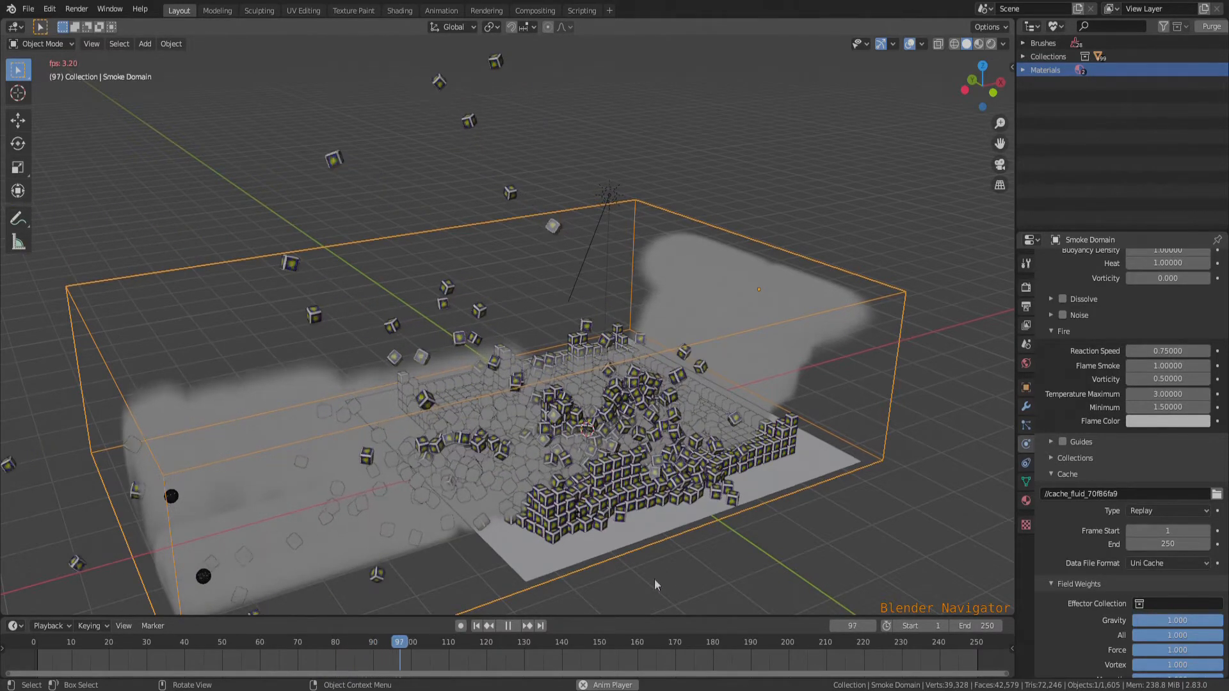
click(509, 626)
double_click(475, 625)
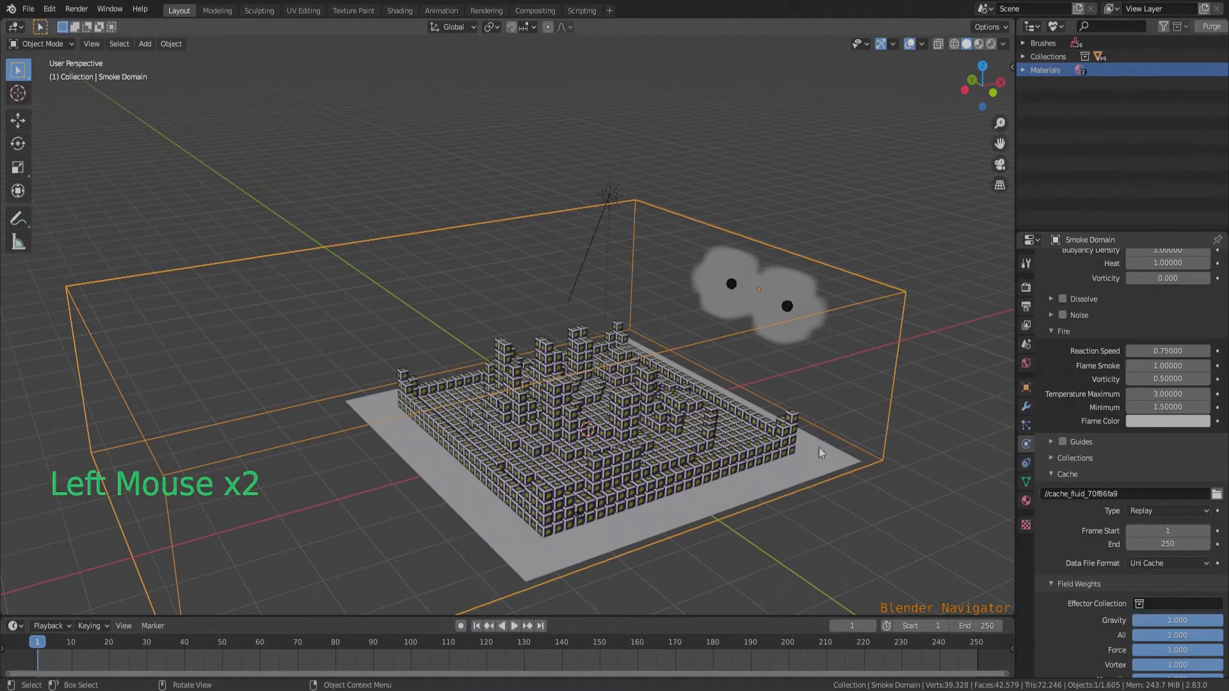
- Select the sphere farther from the camera and set its Explode Fade material's volume Emission Strength to 1000
click(731, 284)
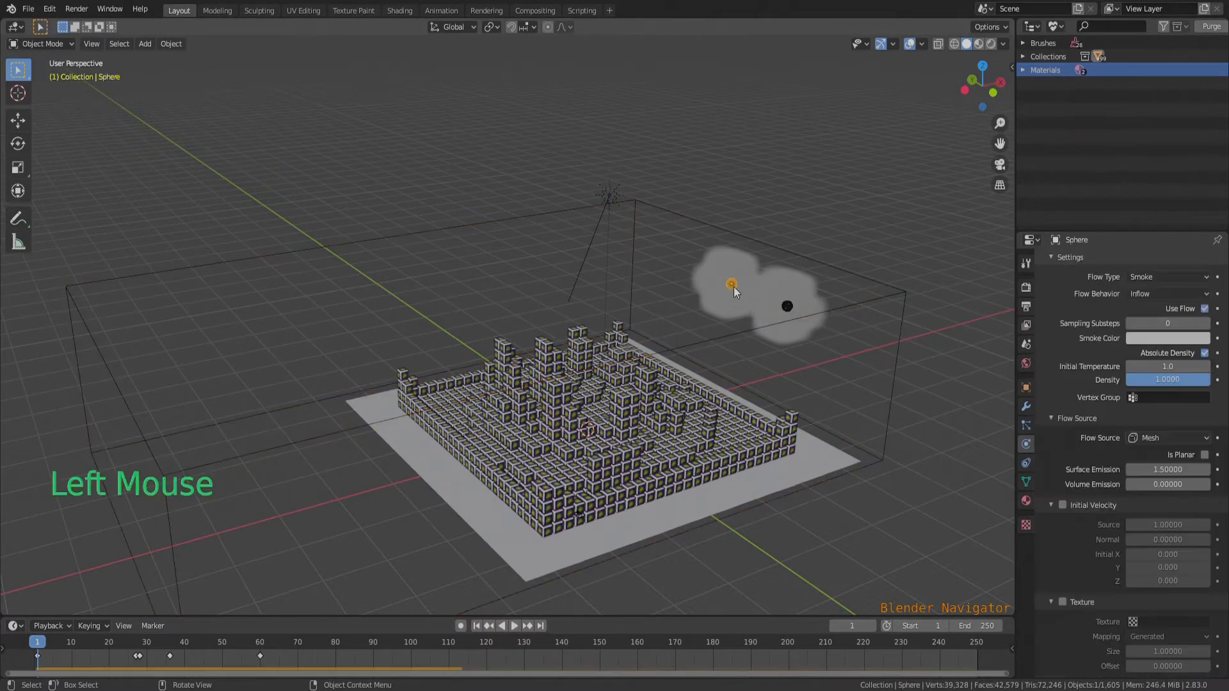
click(1026, 502)
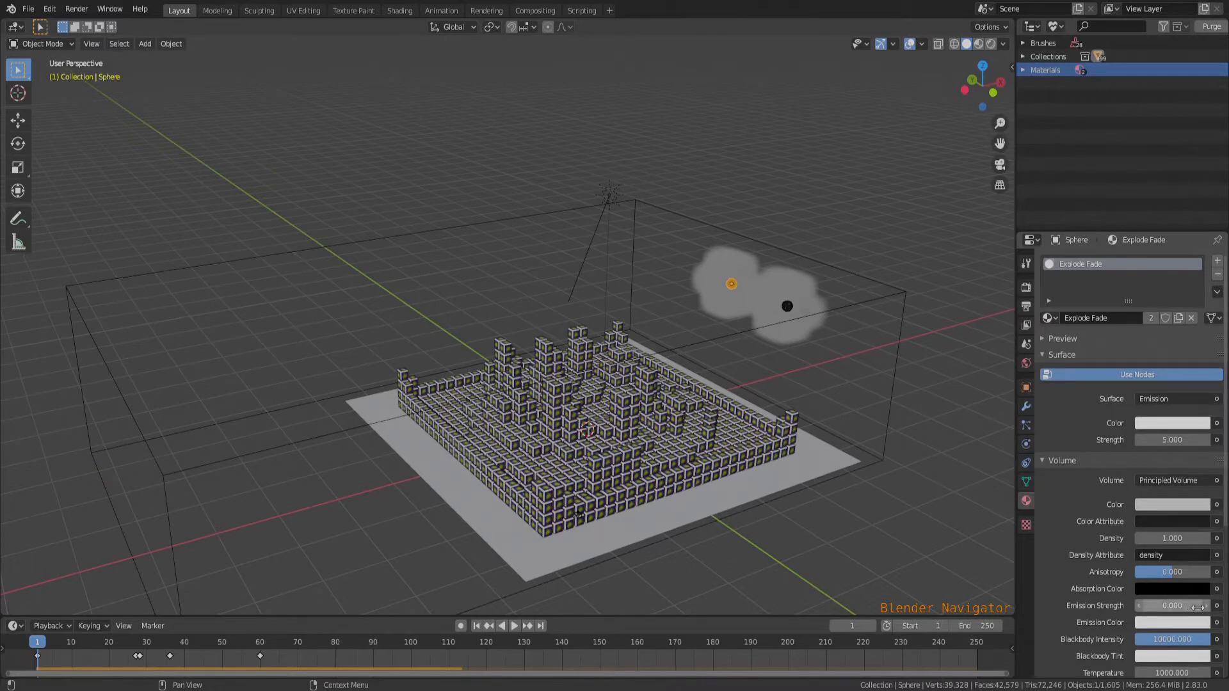
click(1192, 608)
text(1000)
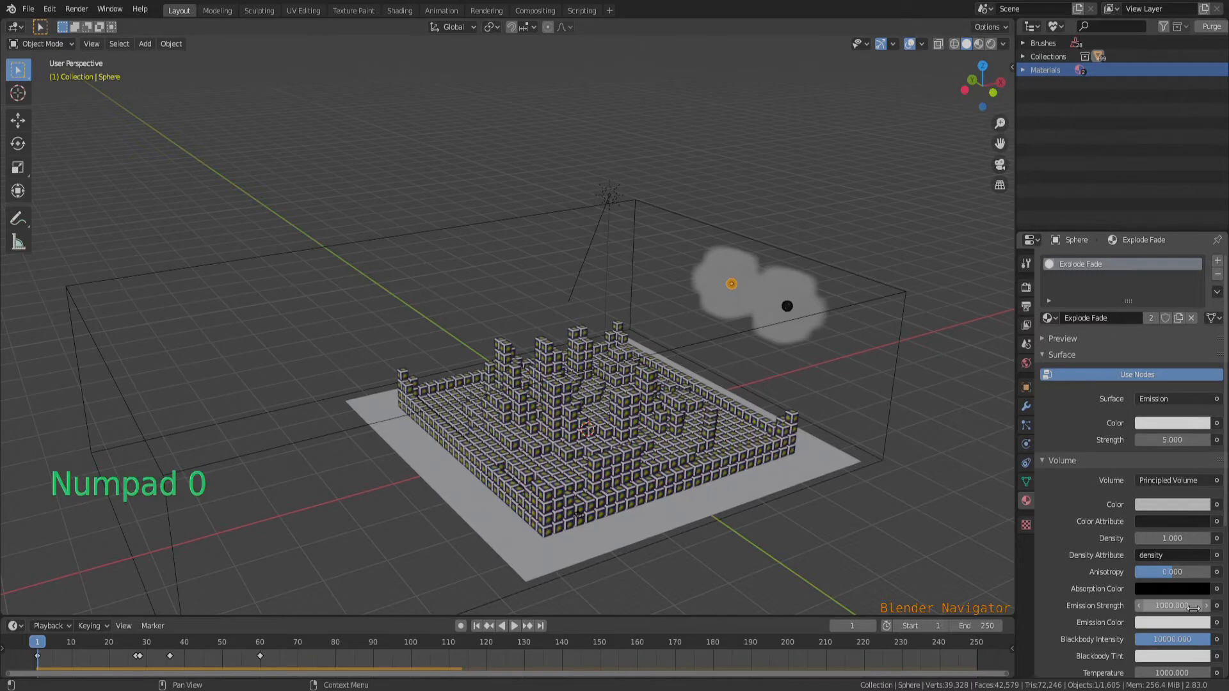
- Switch the viewport to rendered shading, preview the animation twice, and rewind to frame 1
click(989, 45)
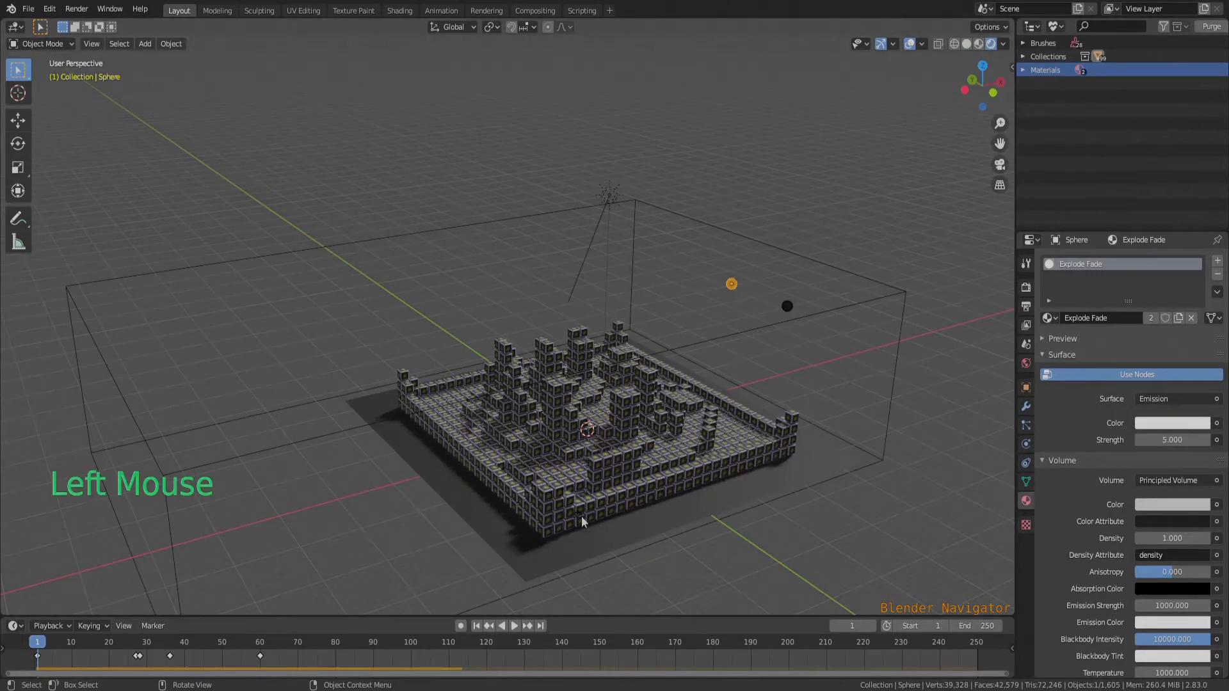
click(515, 626)
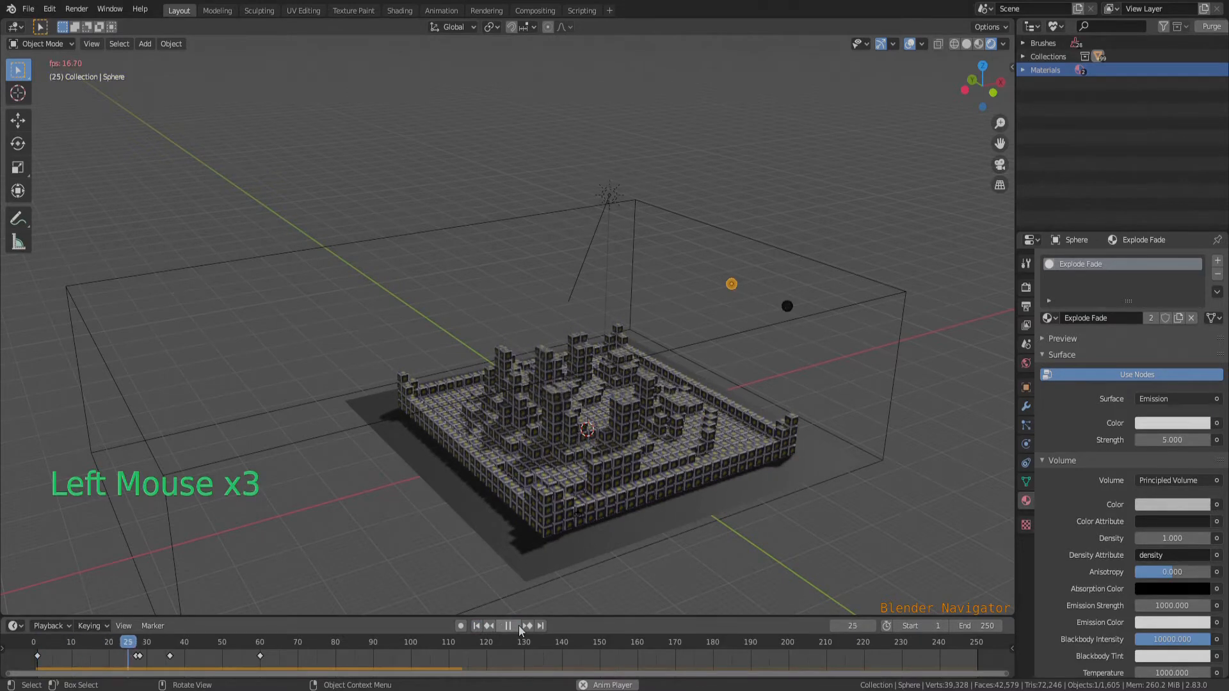
click(508, 627)
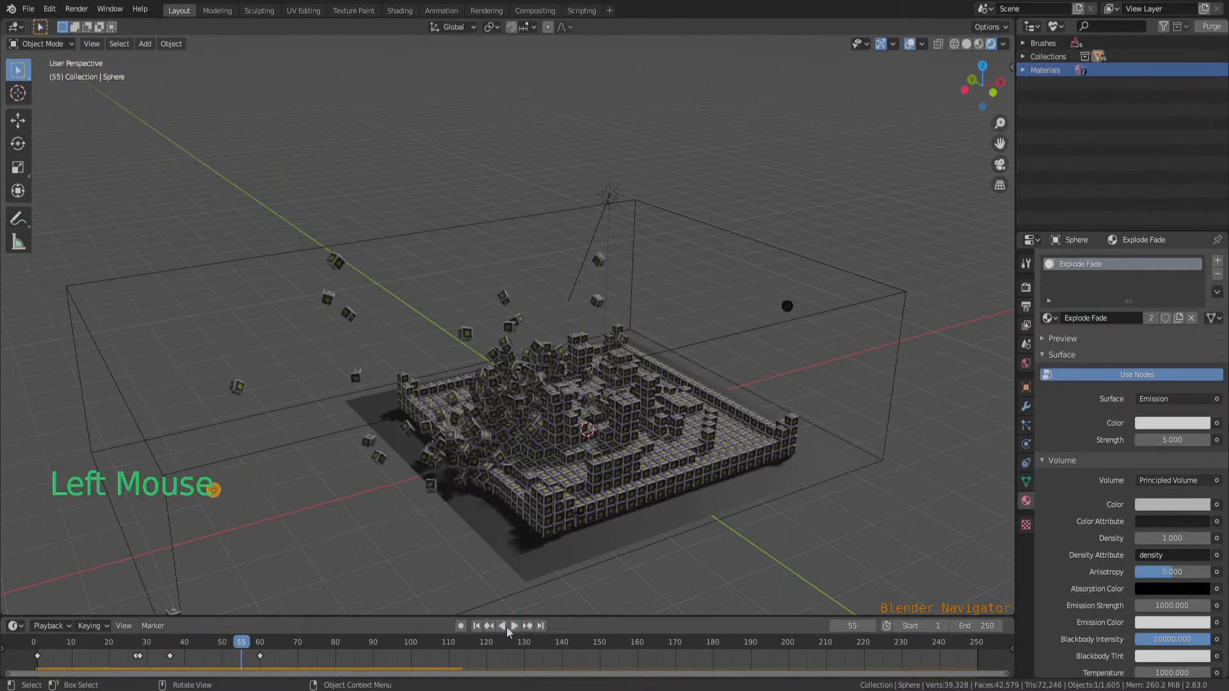
click(477, 627)
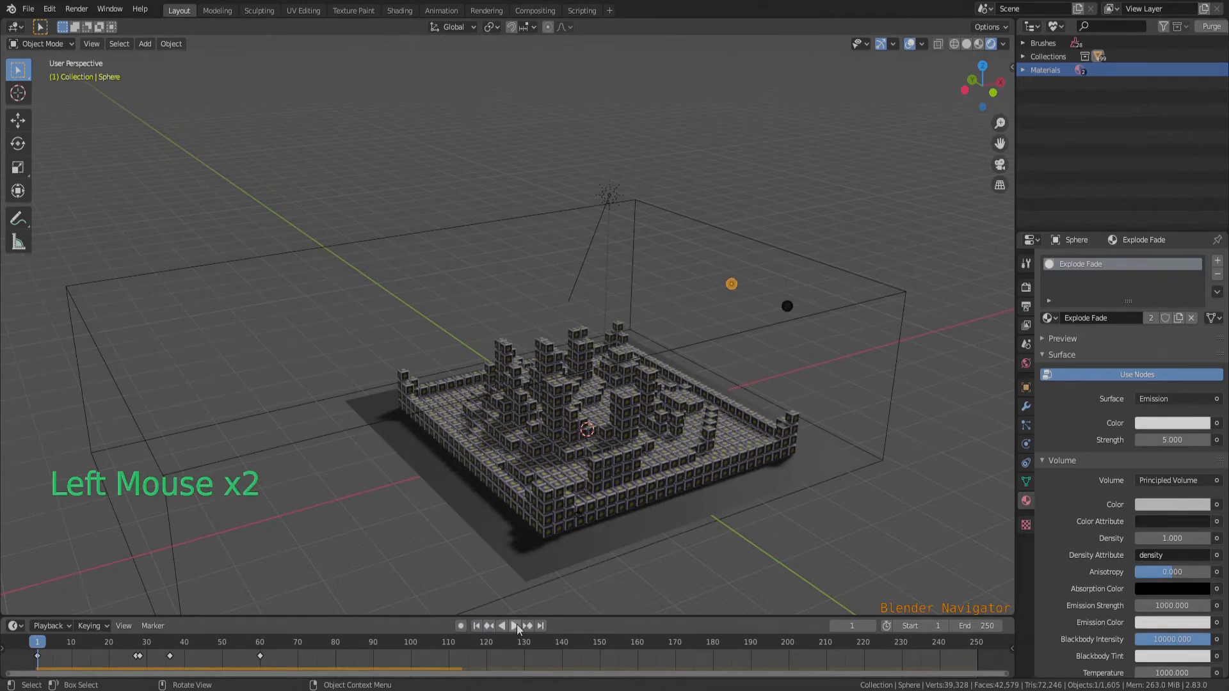
click(516, 626)
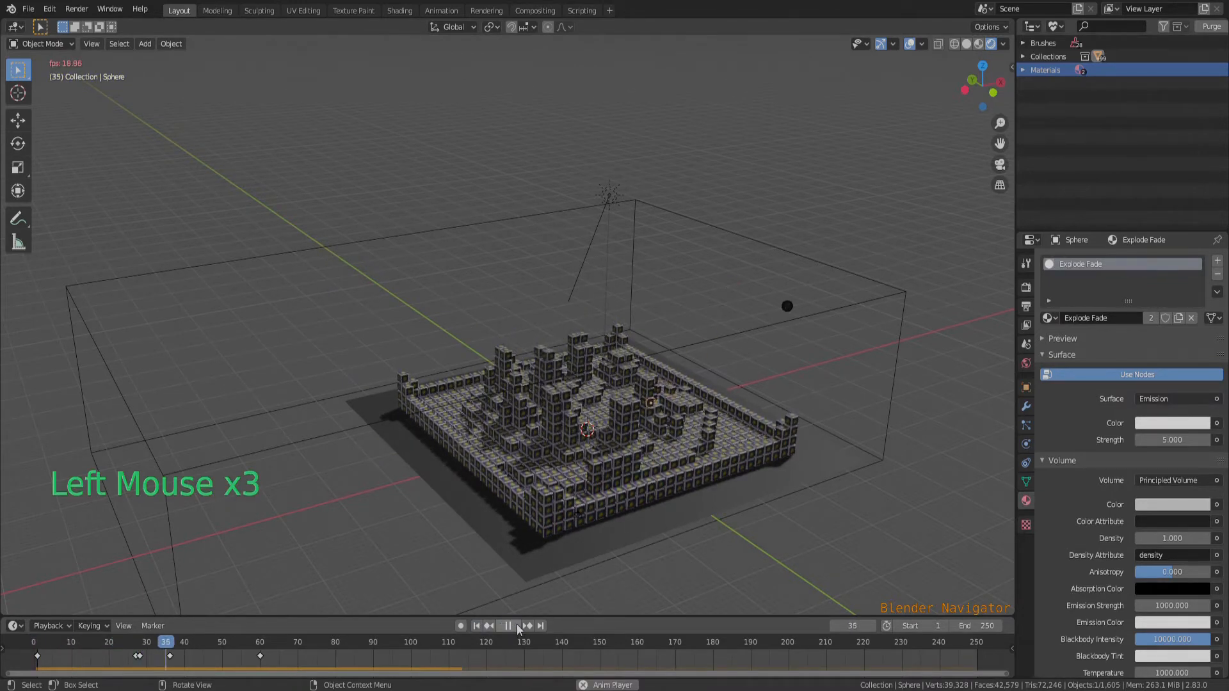
click(517, 627)
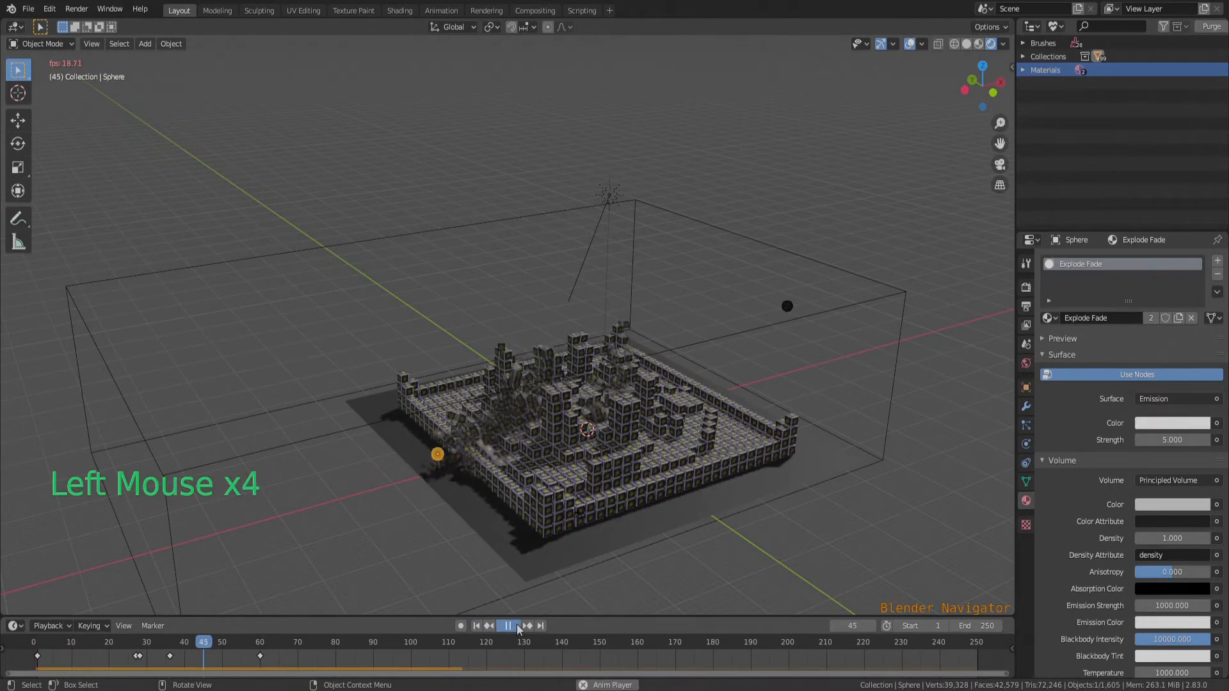
click(477, 626)
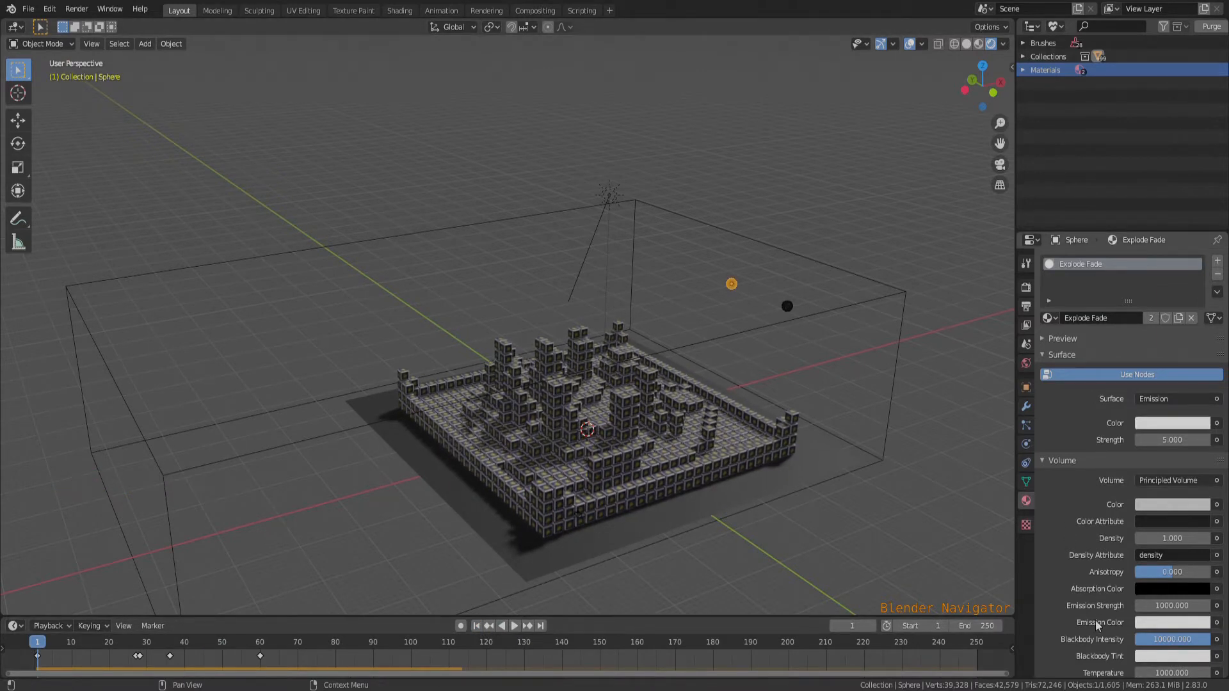
click(1182, 639)
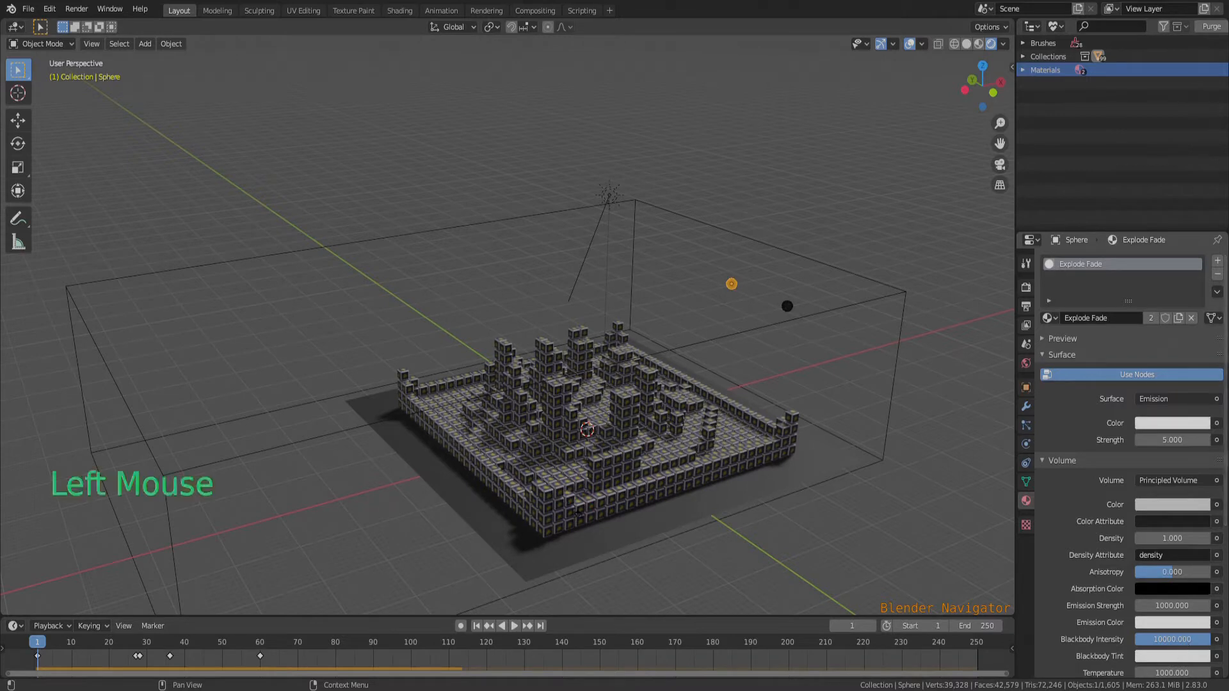
click(1198, 644)
click(896, 554)
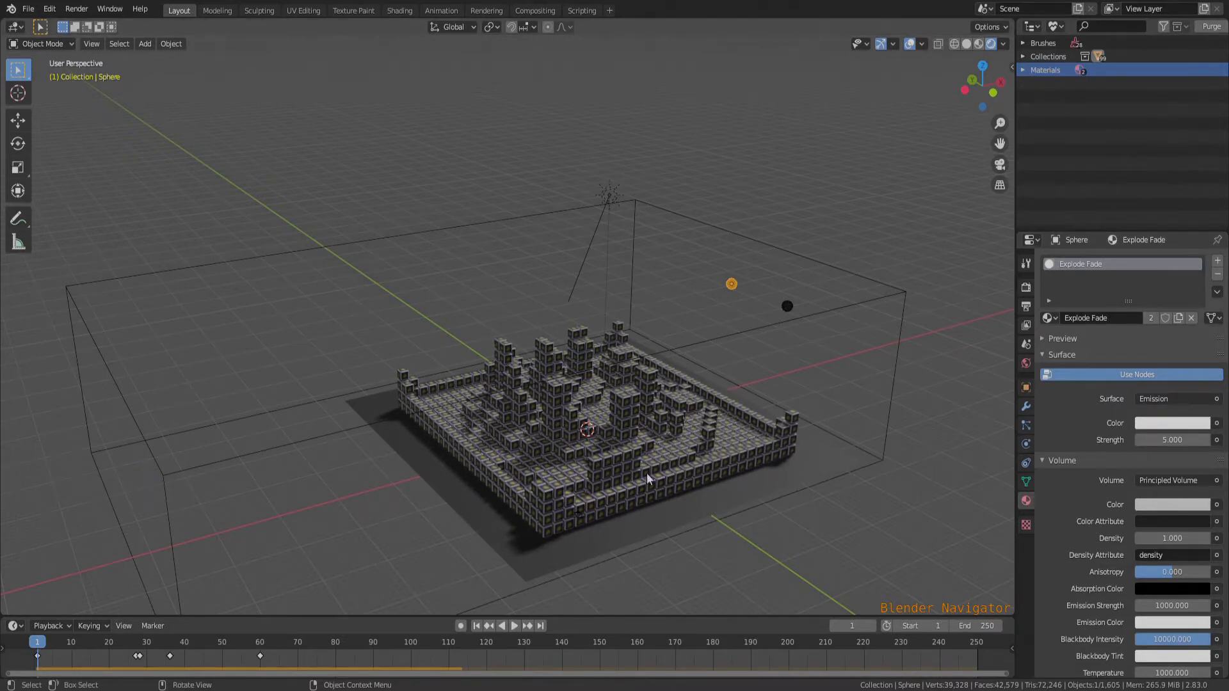
- Switch to an orthographic view from above, deselect the sphere, and play the animation to examine the rendered smoke
key(KP_5)
middle_drag(638, 469, 653, 494)
scroll(527, 485, up, 2)
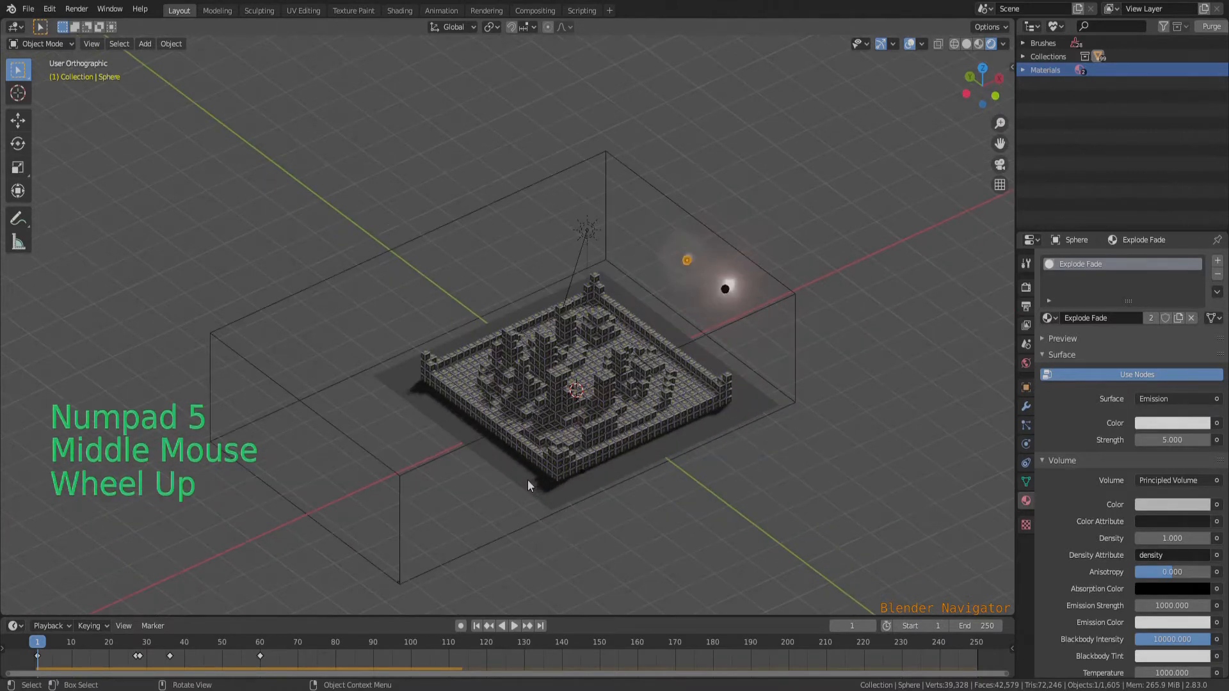
scroll(529, 481, up, 1)
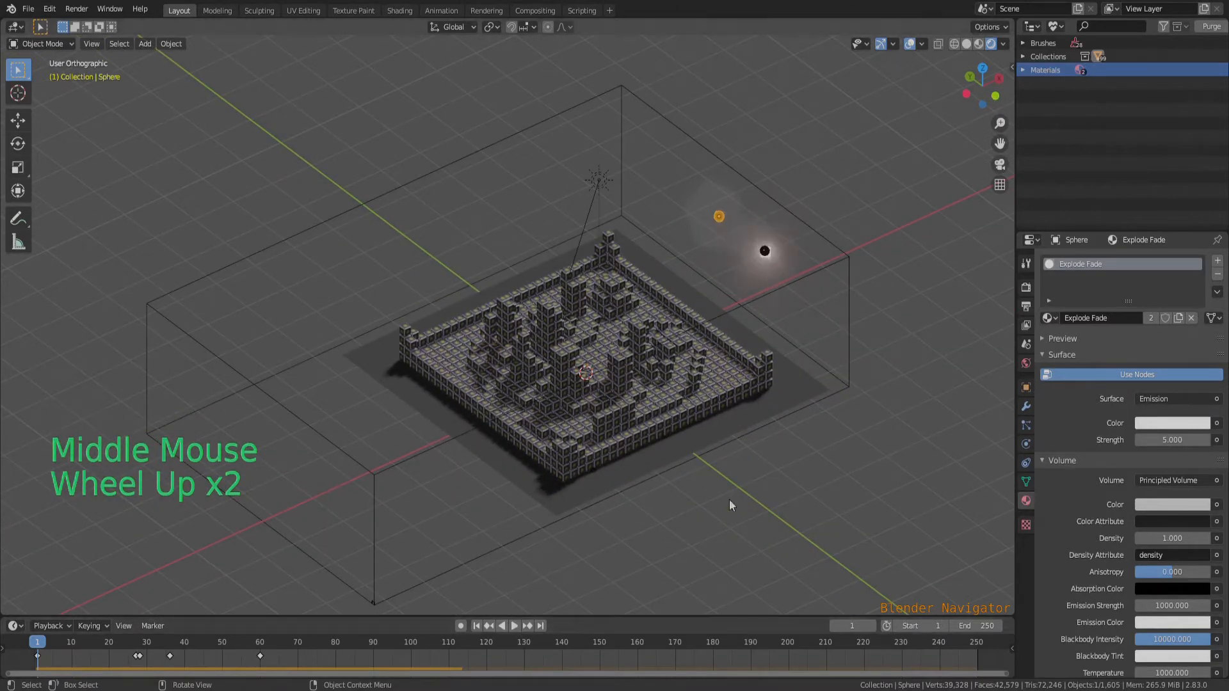
click(765, 250)
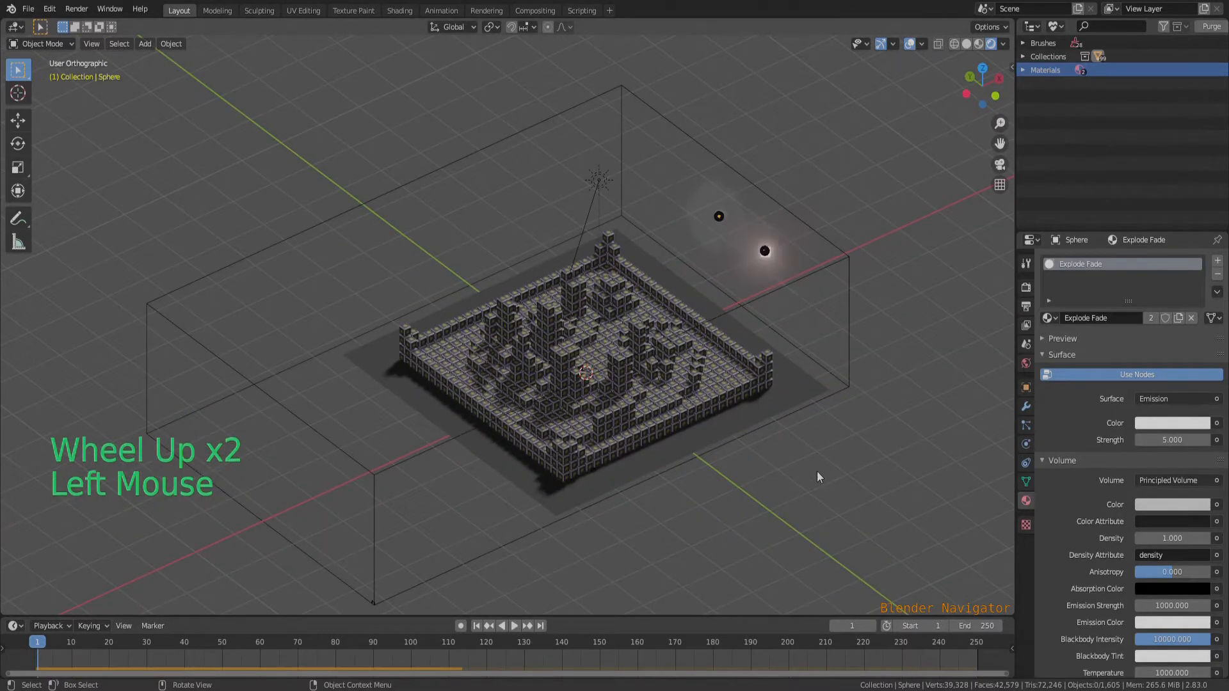
click(511, 626)
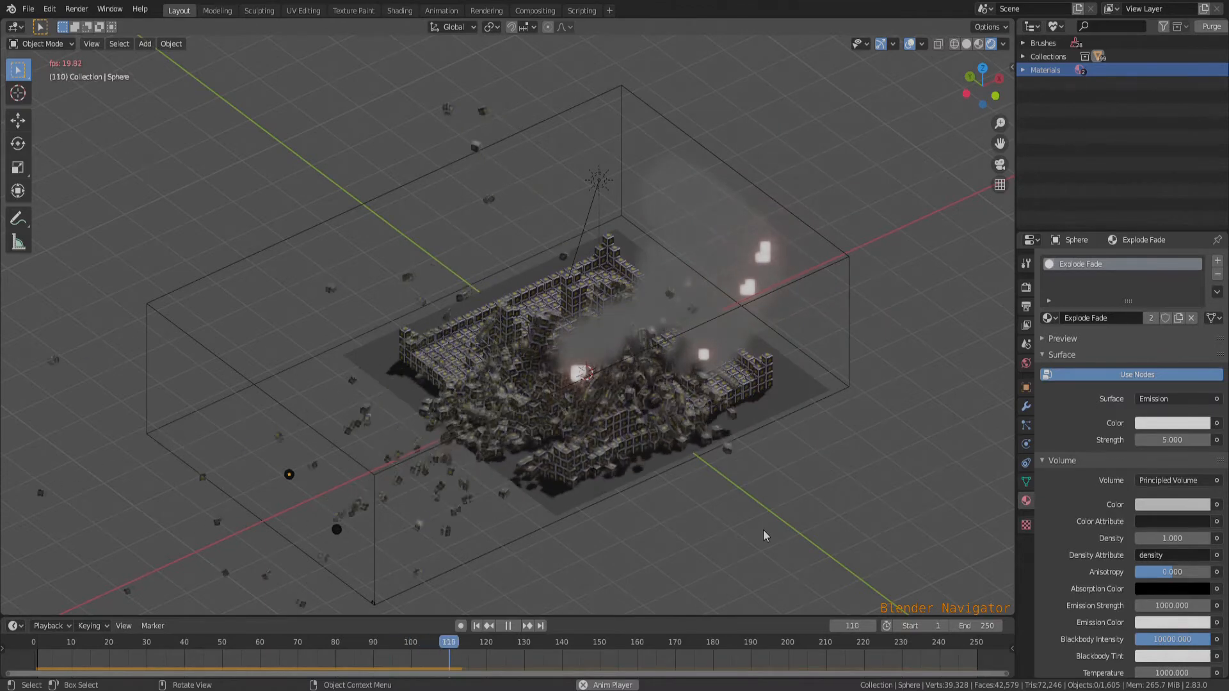
middle_drag(706, 551, 714, 553)
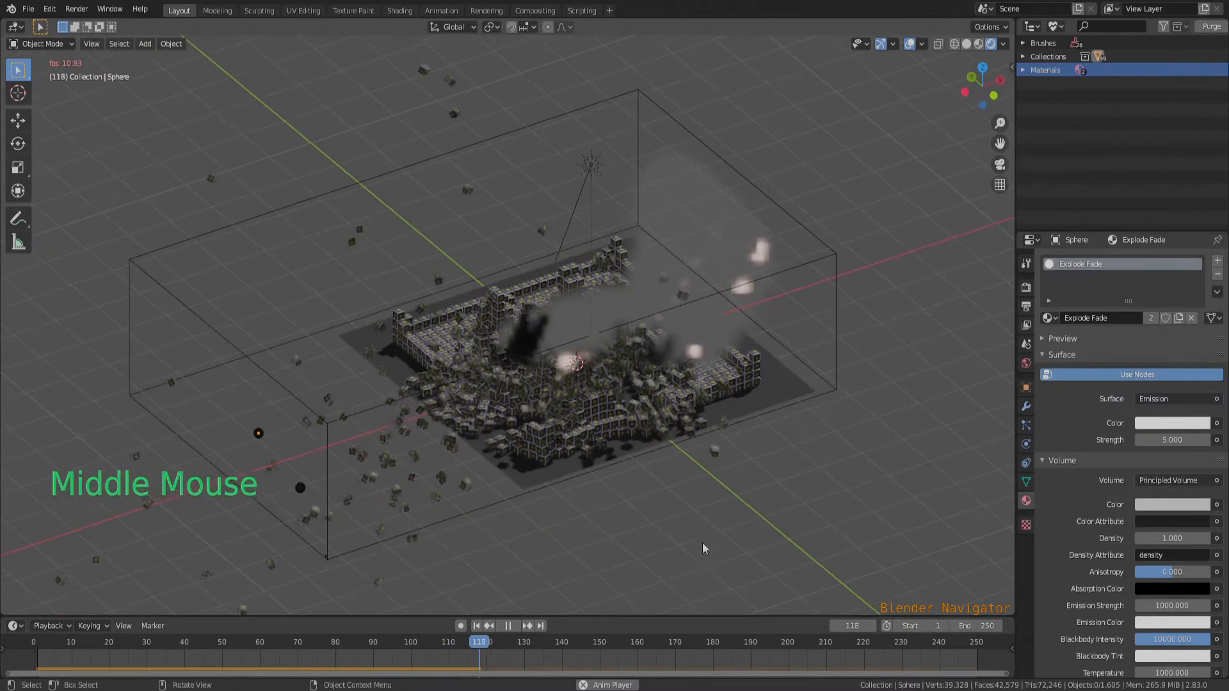
- Examine the rendered smoke and collapsing cubes up close during playback, replay the animation from frame 1, and rewind it
scroll(714, 553, up, 2)
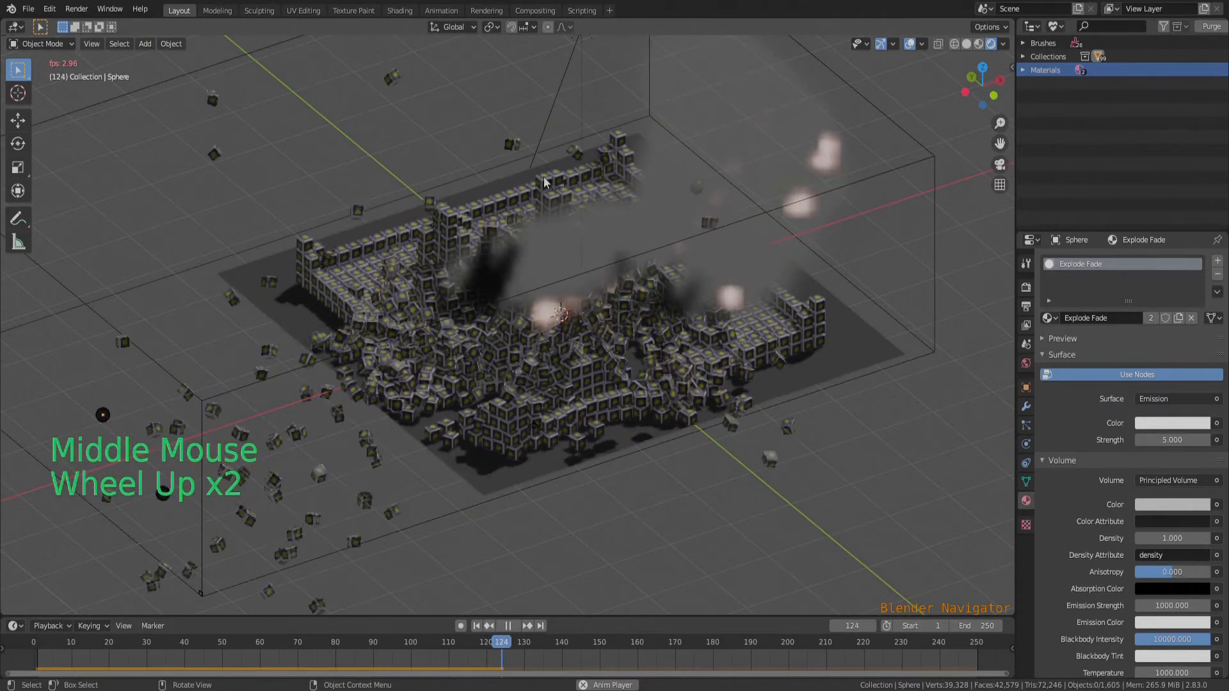
scroll(545, 182, up, 1)
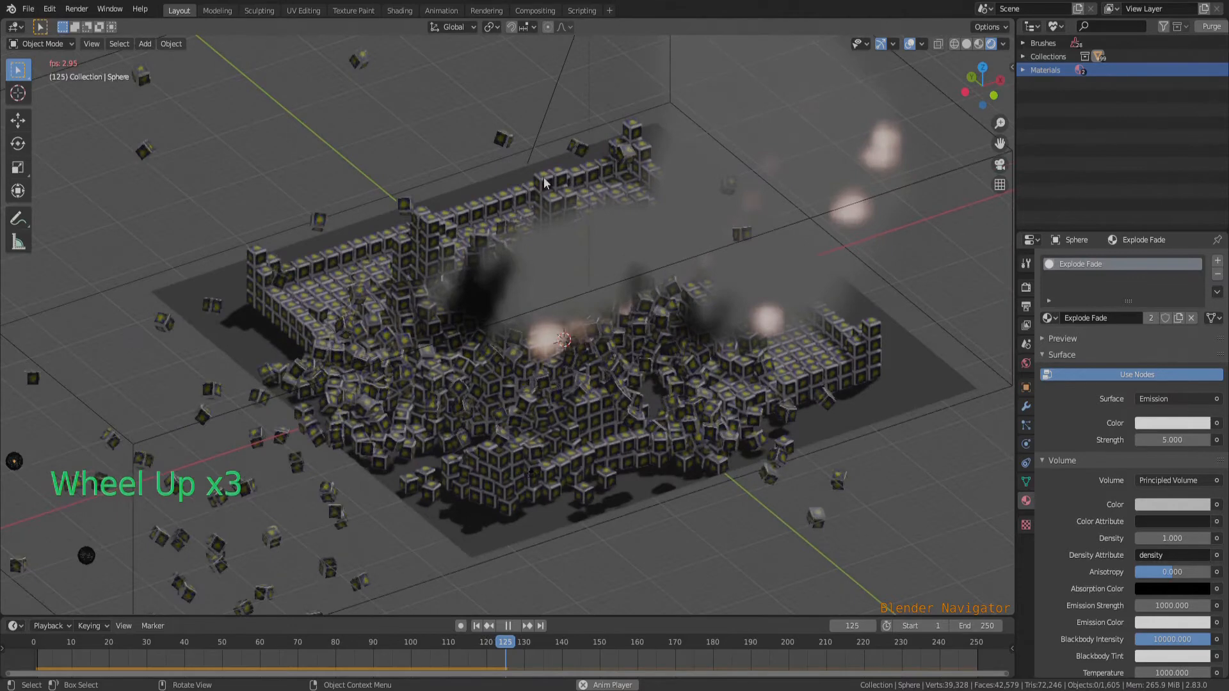
click(508, 626)
click(477, 626)
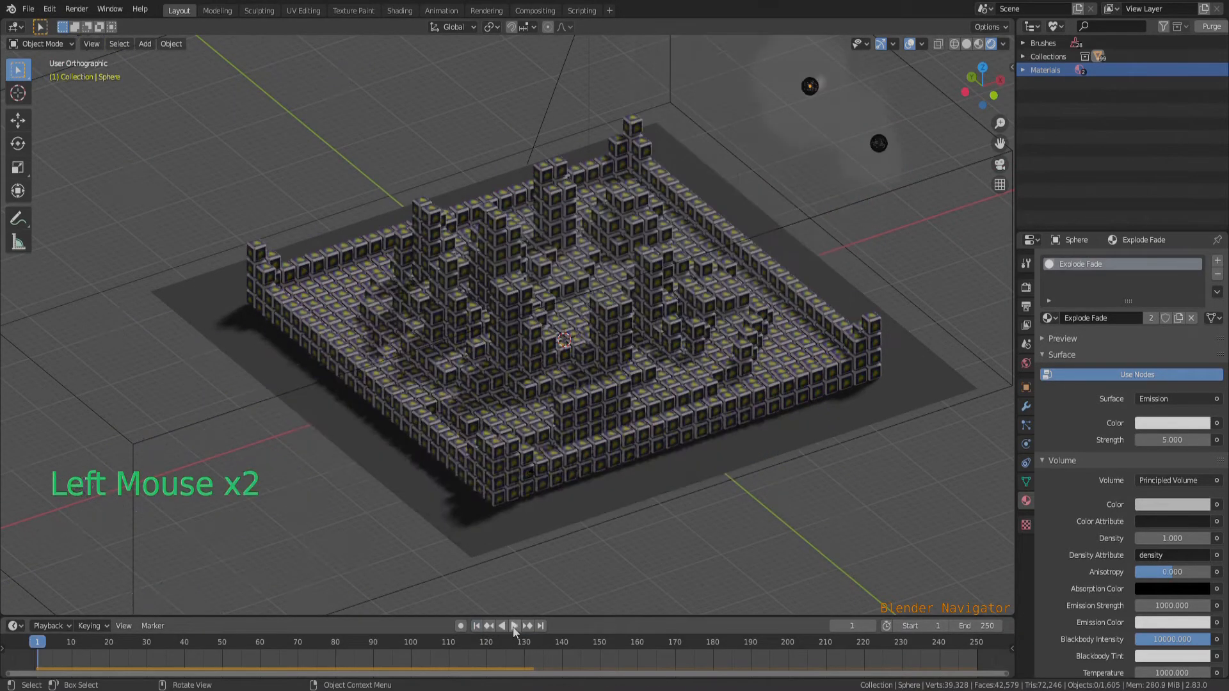
click(514, 626)
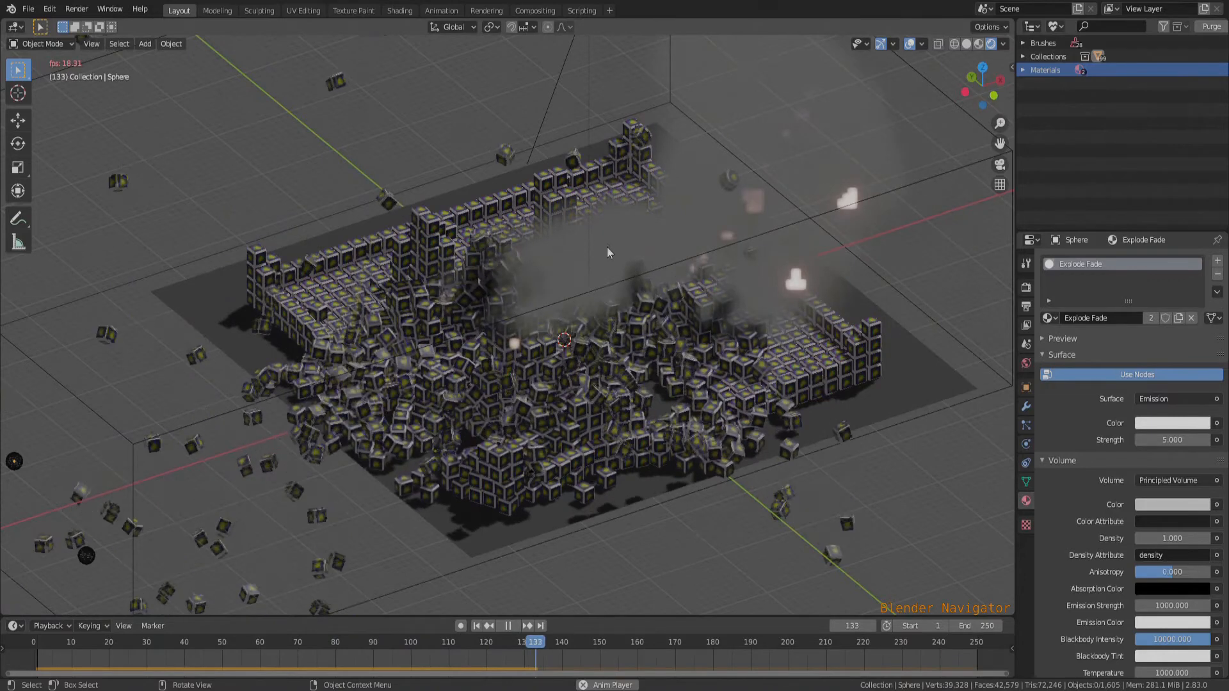
scroll(607, 247, up, 2)
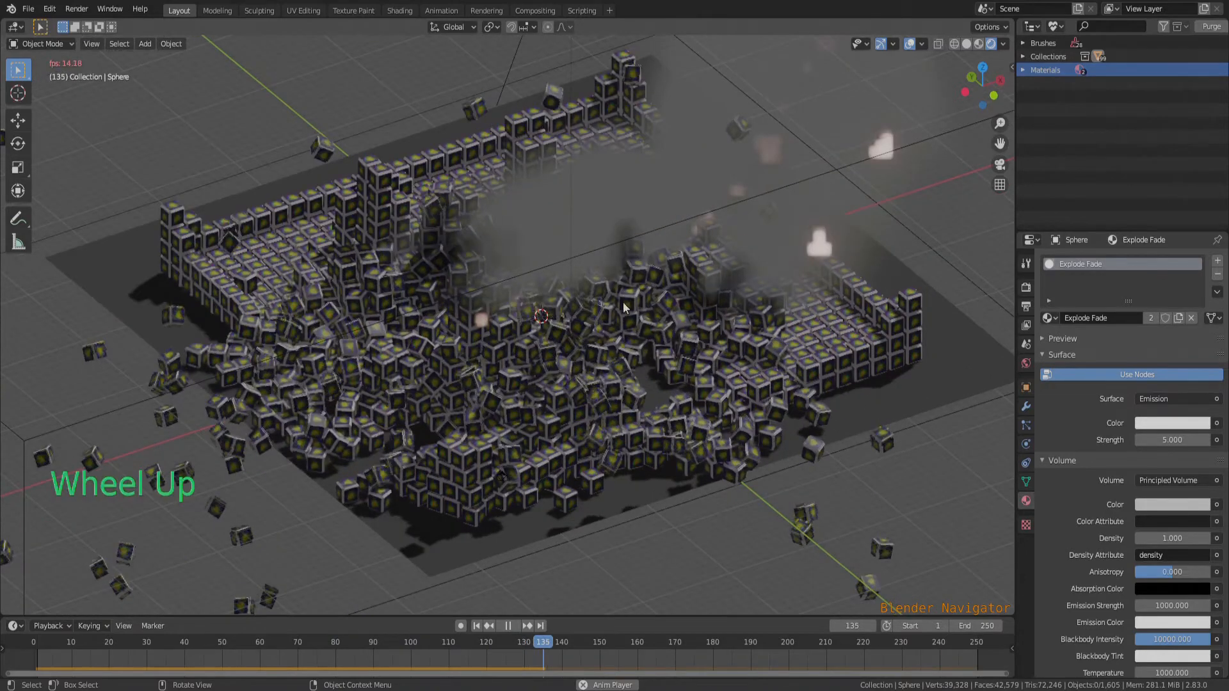
click(509, 625)
click(476, 626)
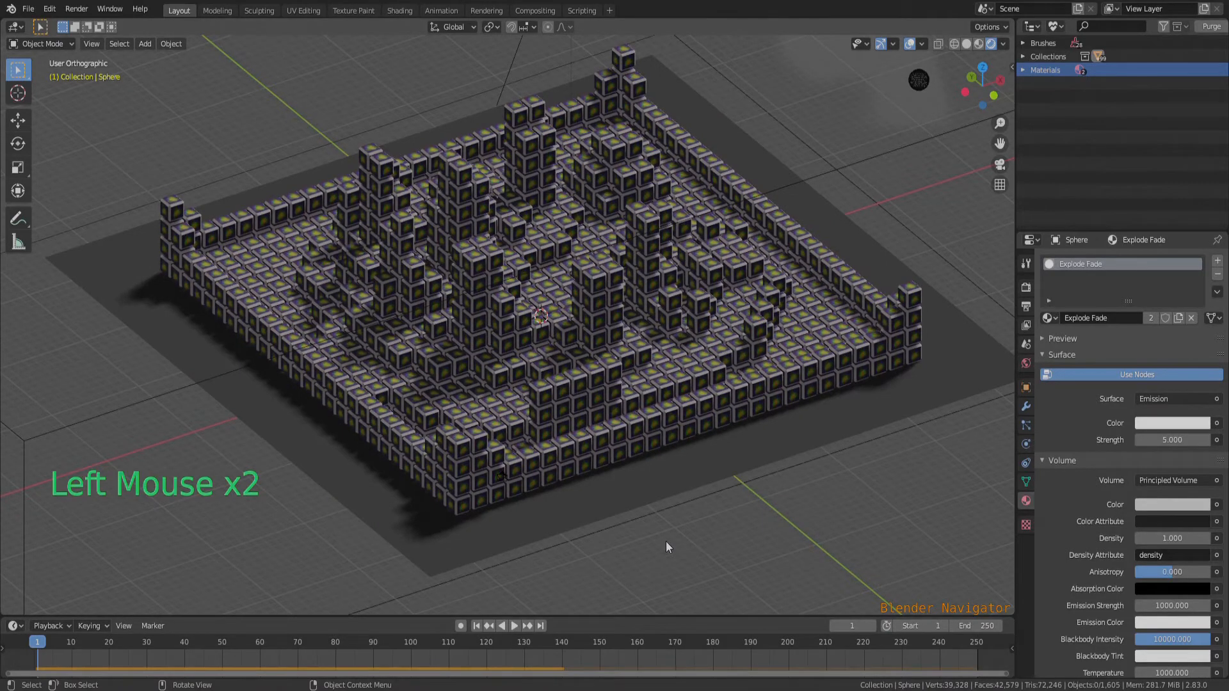
- Switch to a perspective view at a low angle over the cubes, play the animation to examine the smoke, and rewind to frame 1
key(KP_5)
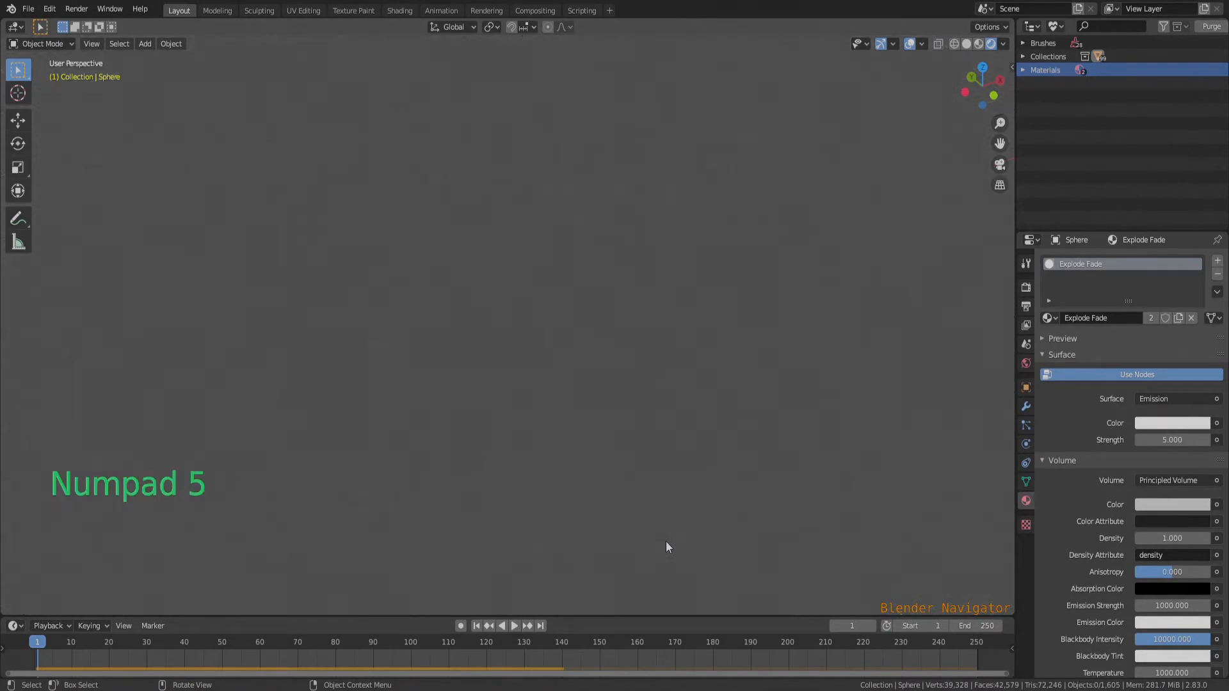
scroll(638, 474, down, 7)
scroll(670, 508, up, 4)
middle_drag(692, 523, 668, 352)
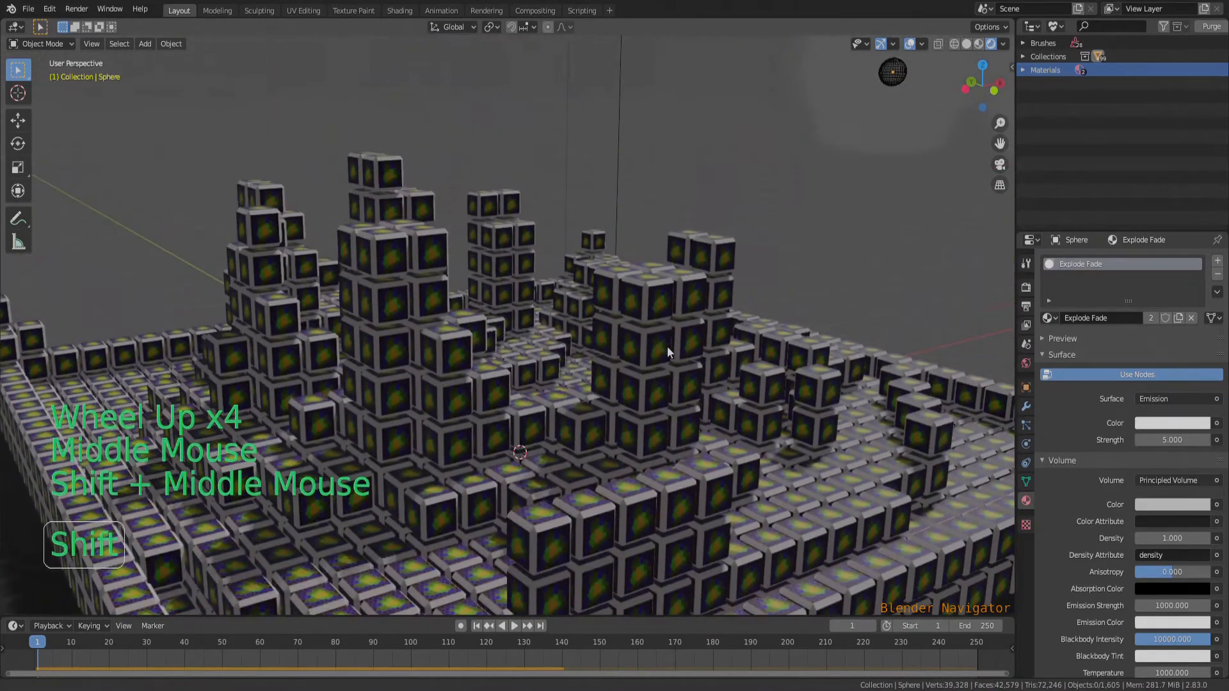
scroll(563, 356, down, 1)
ctrl+middle_drag(550, 416, 473, 431)
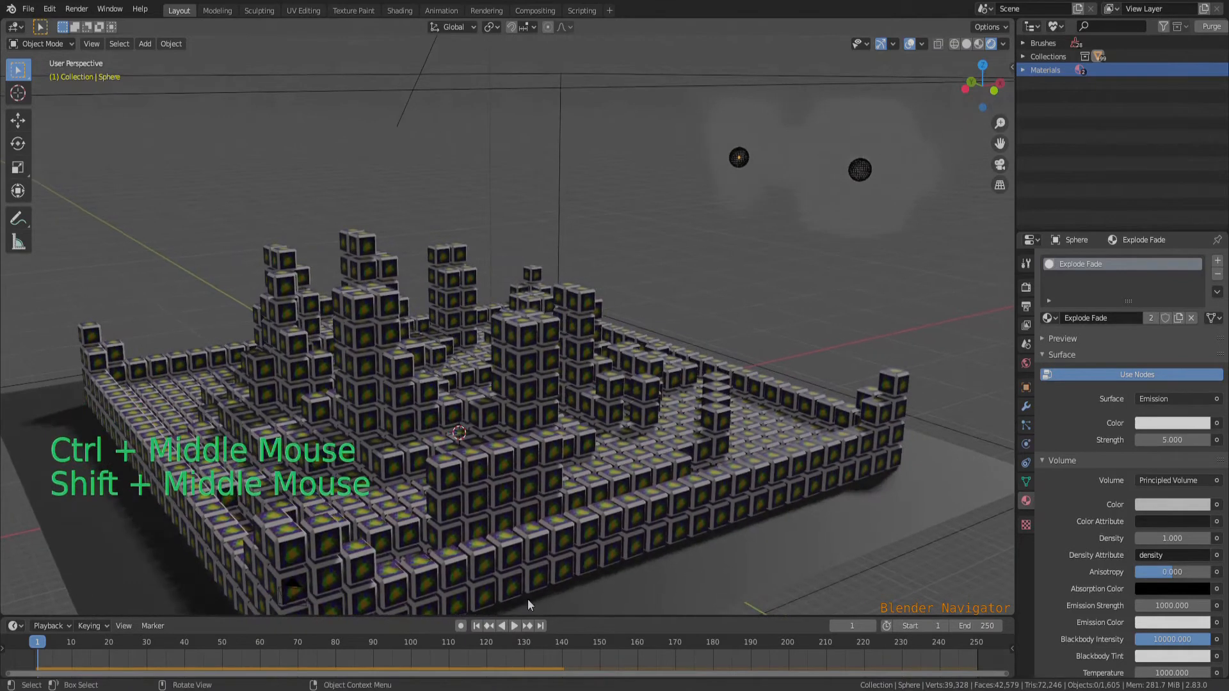
click(514, 627)
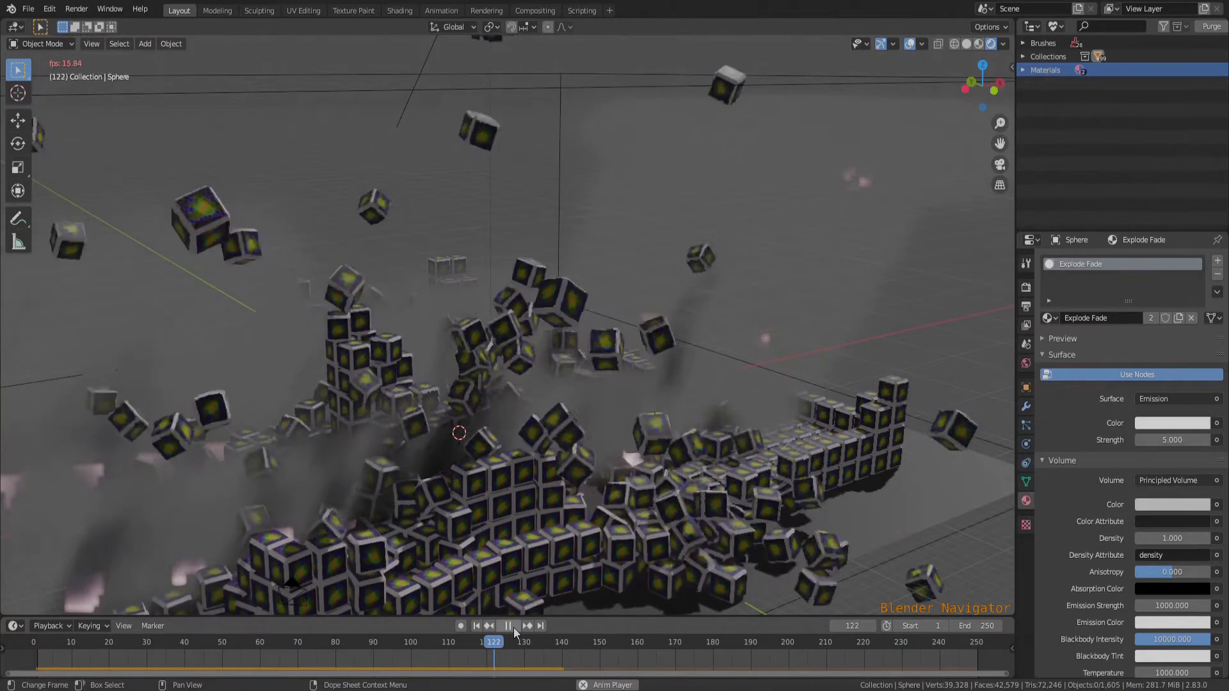
click(513, 627)
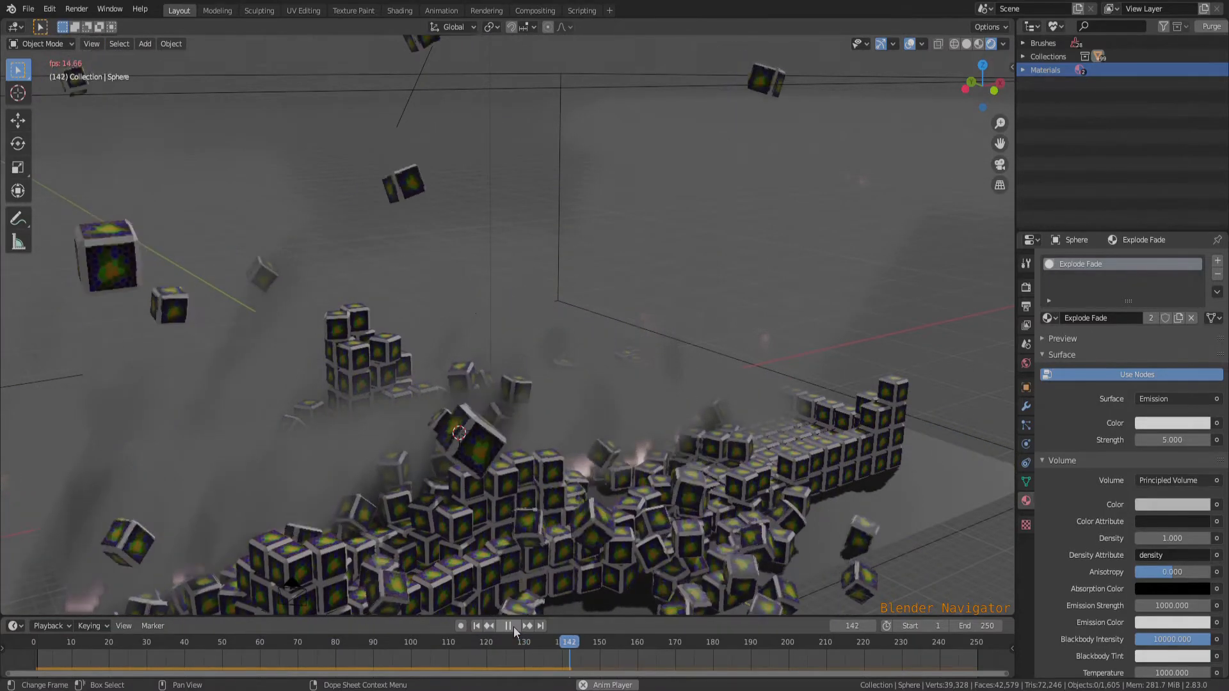
click(478, 626)
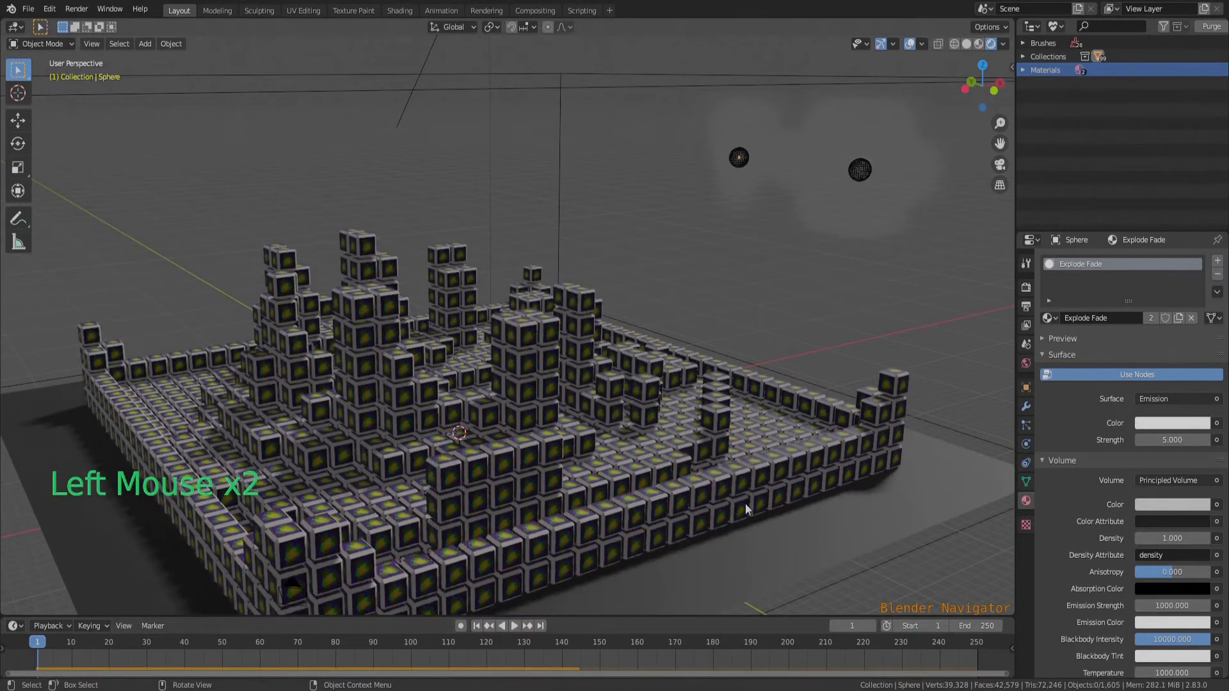
- Switch to the camera view, play the animation through it, and rewind to frame 1
key(KP_0)
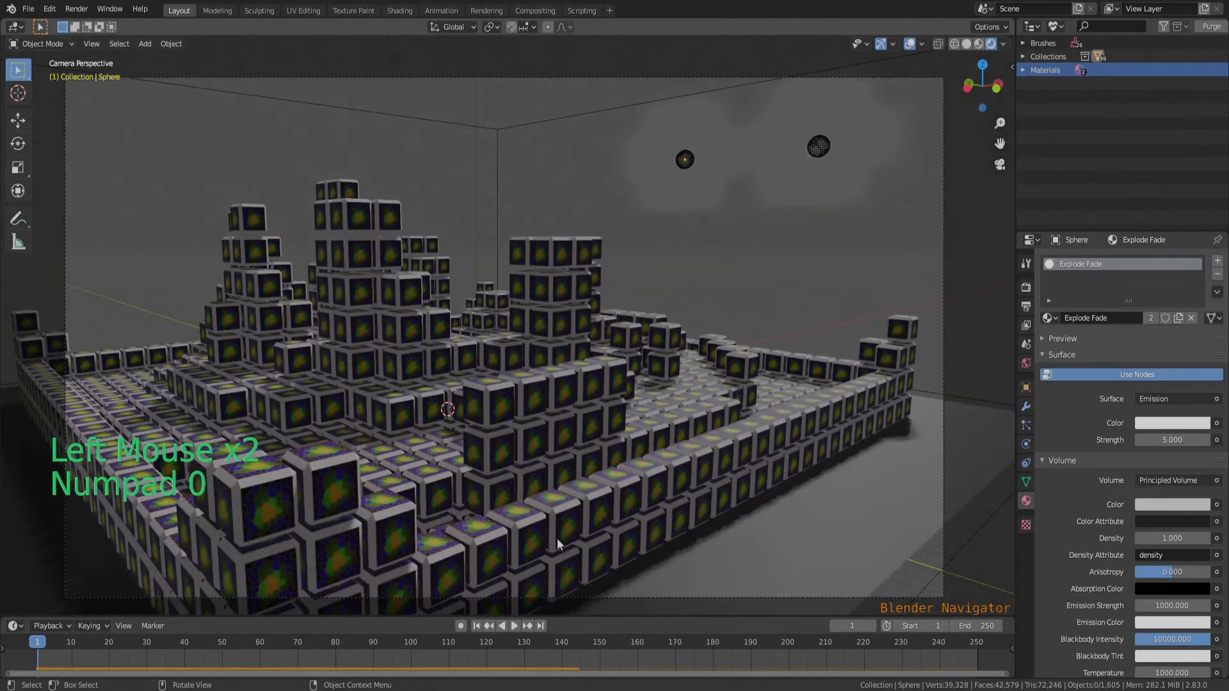
click(515, 626)
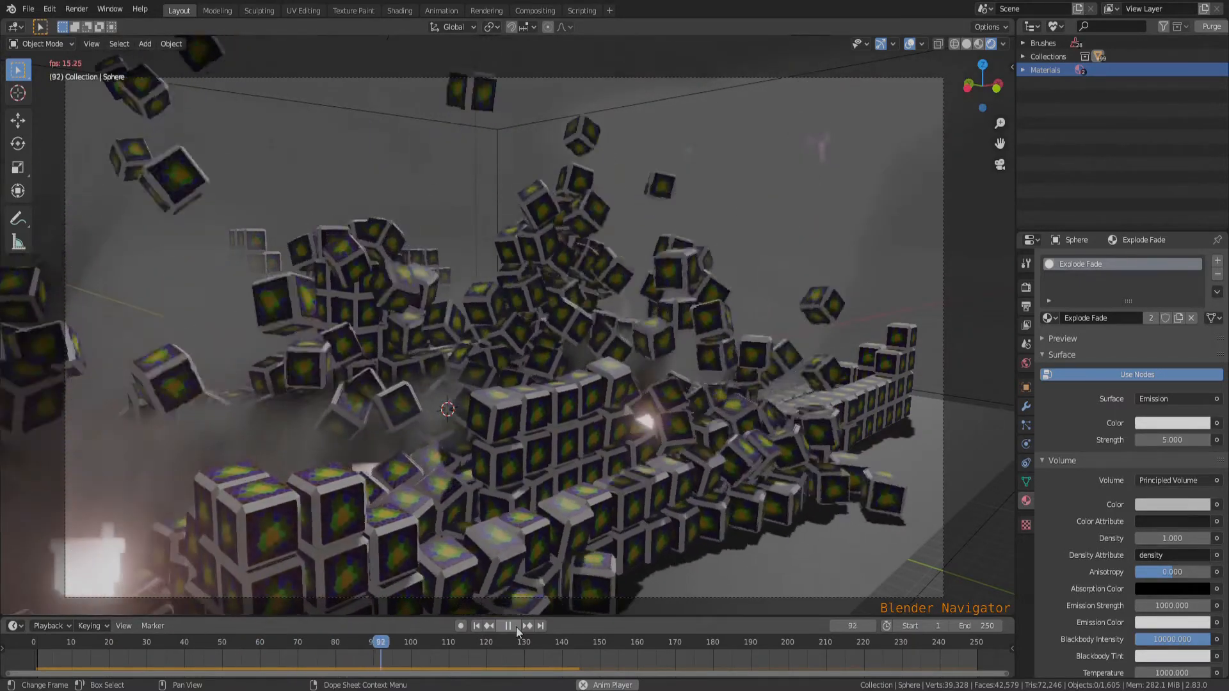
click(514, 628)
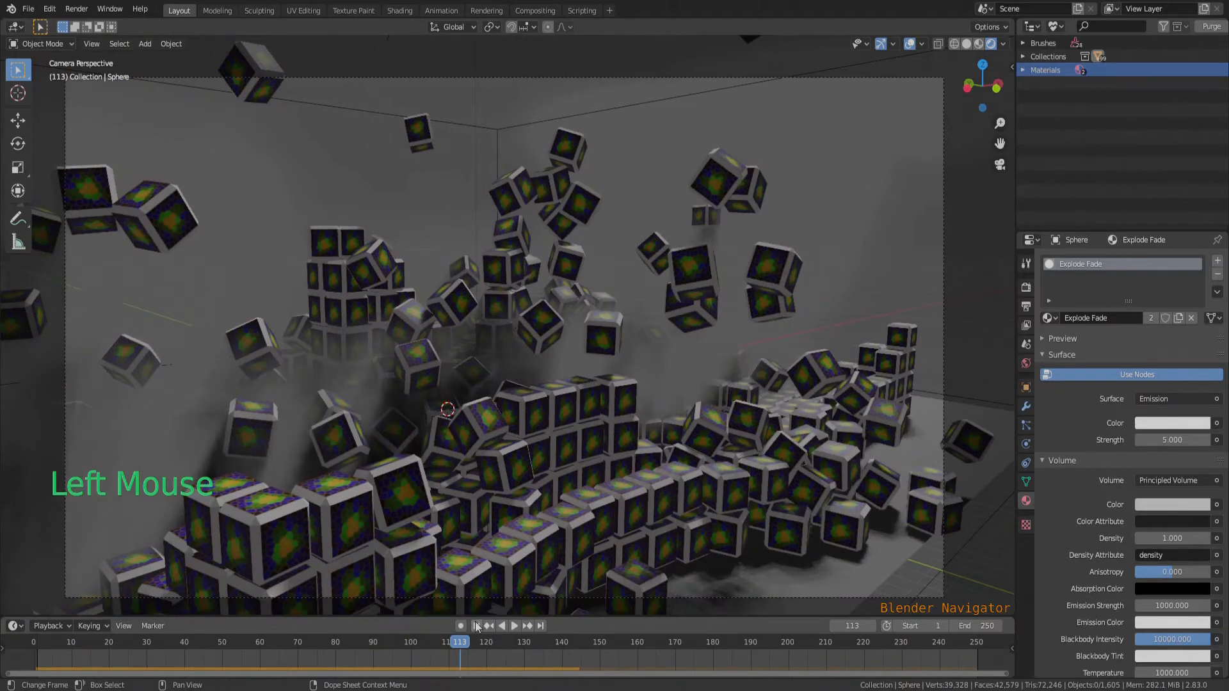
click(476, 627)
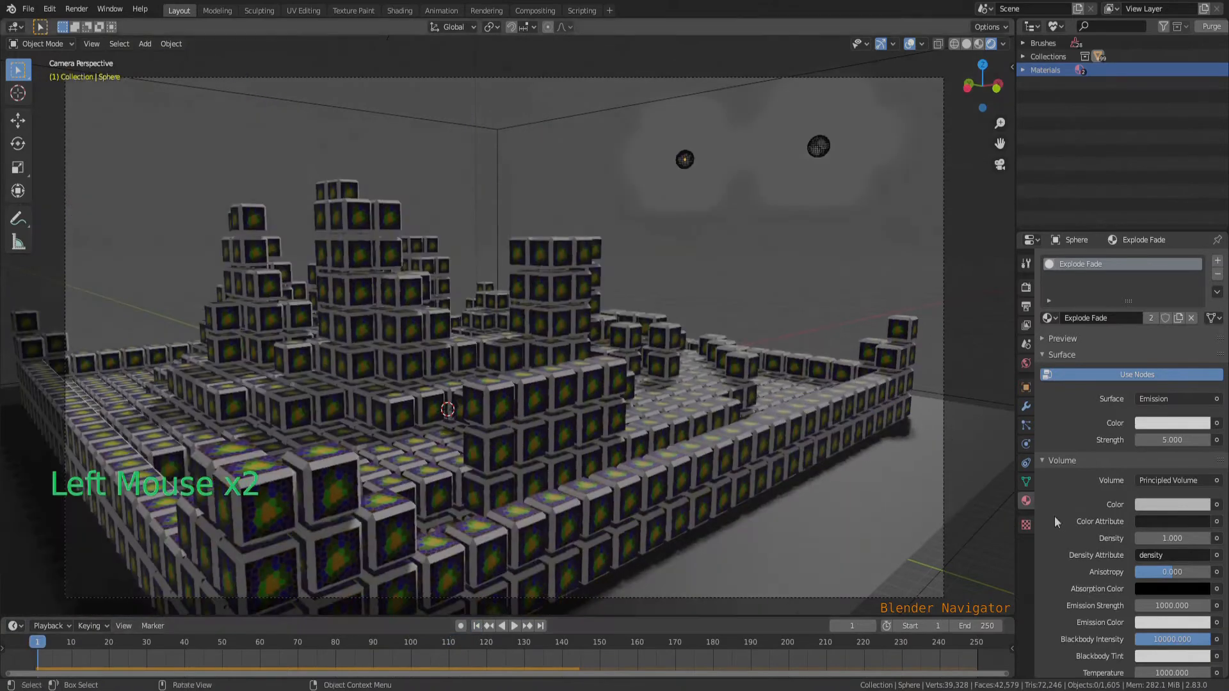
- Select the smoke domain and set its fluid cache type to Final
click(559, 114)
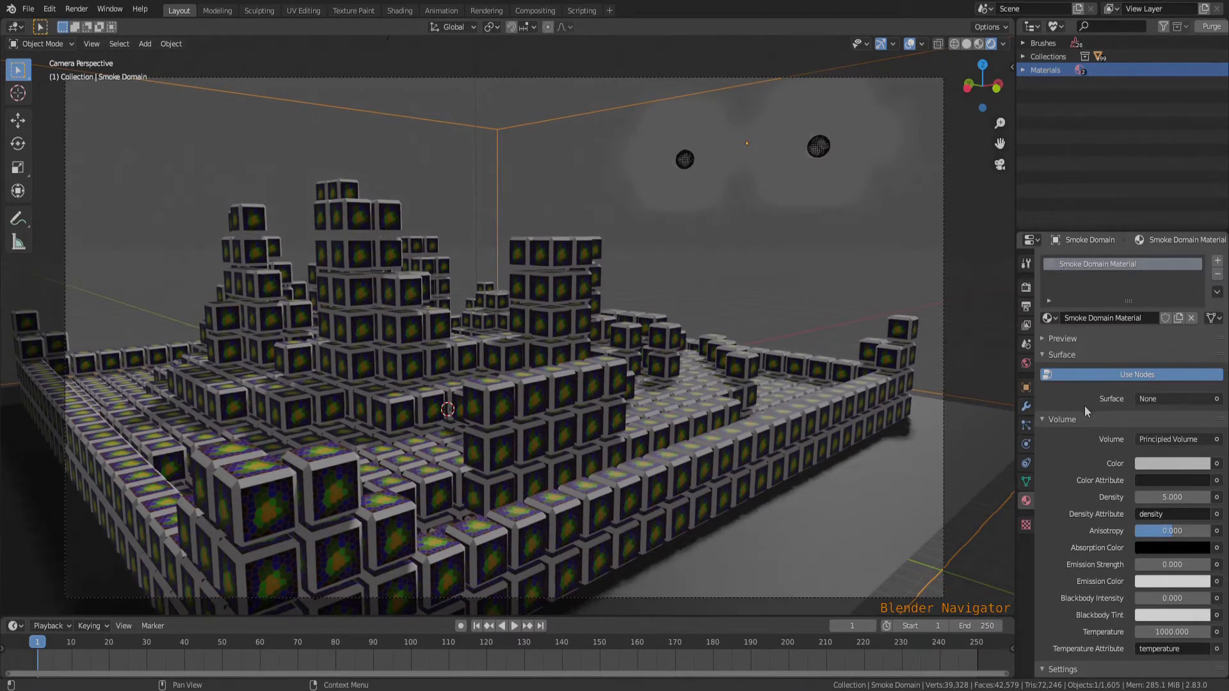
click(1027, 443)
scroll(1119, 459, down, 6)
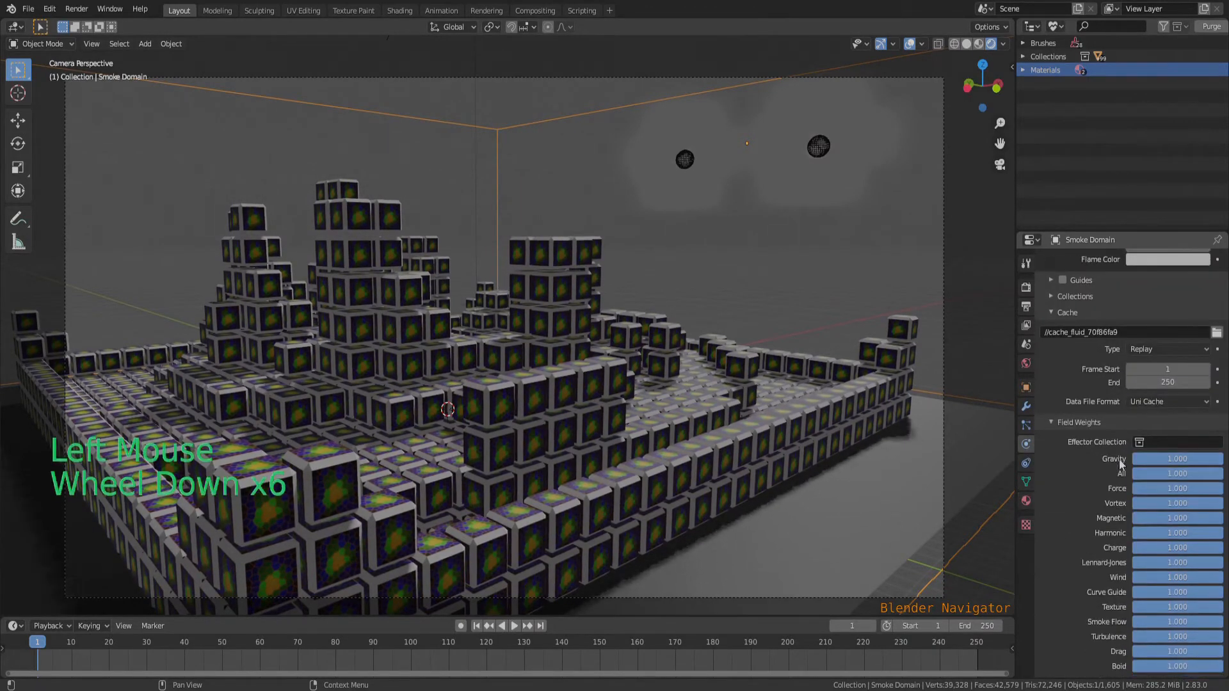
click(1155, 347)
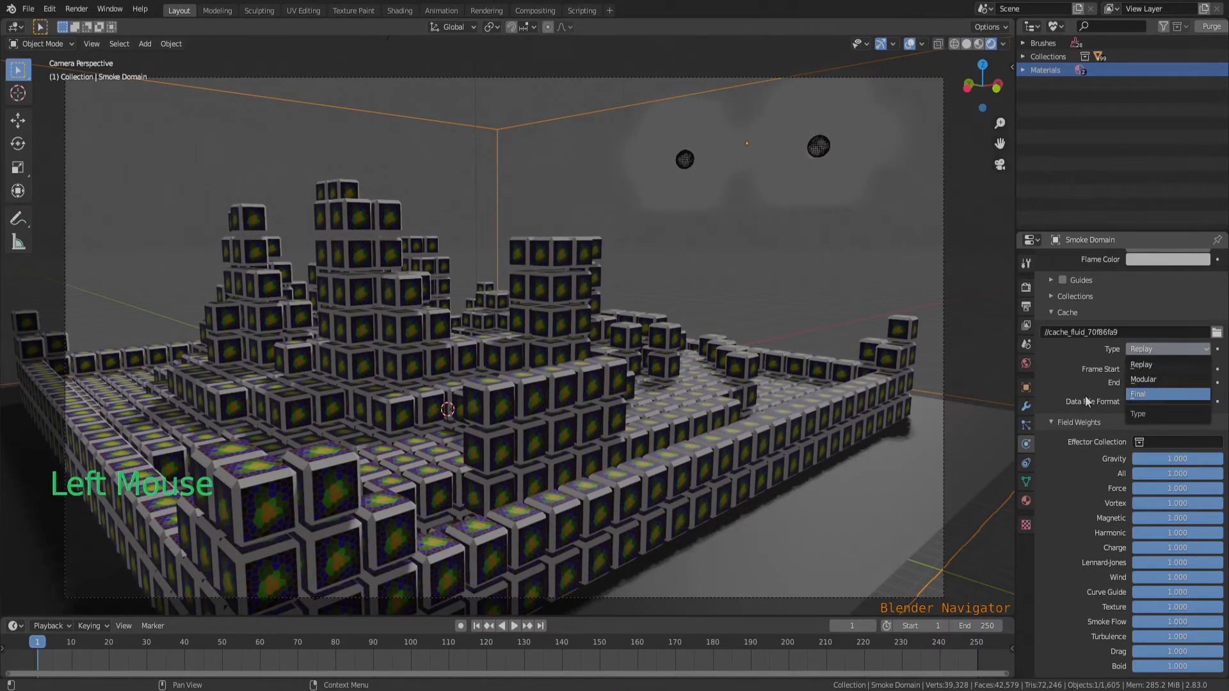
click(1137, 395)
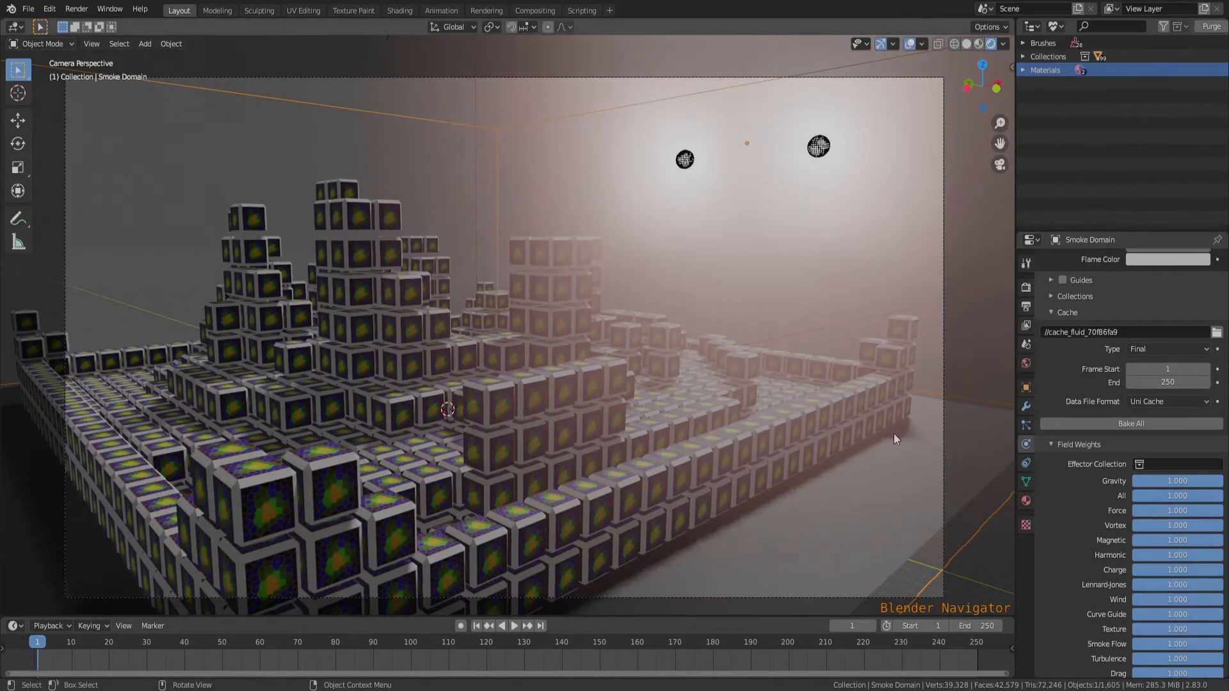
- Bake the smoke domain's whole fluid simulation, play the baked result through the camera, and rewind to frame 1
click(1108, 424)
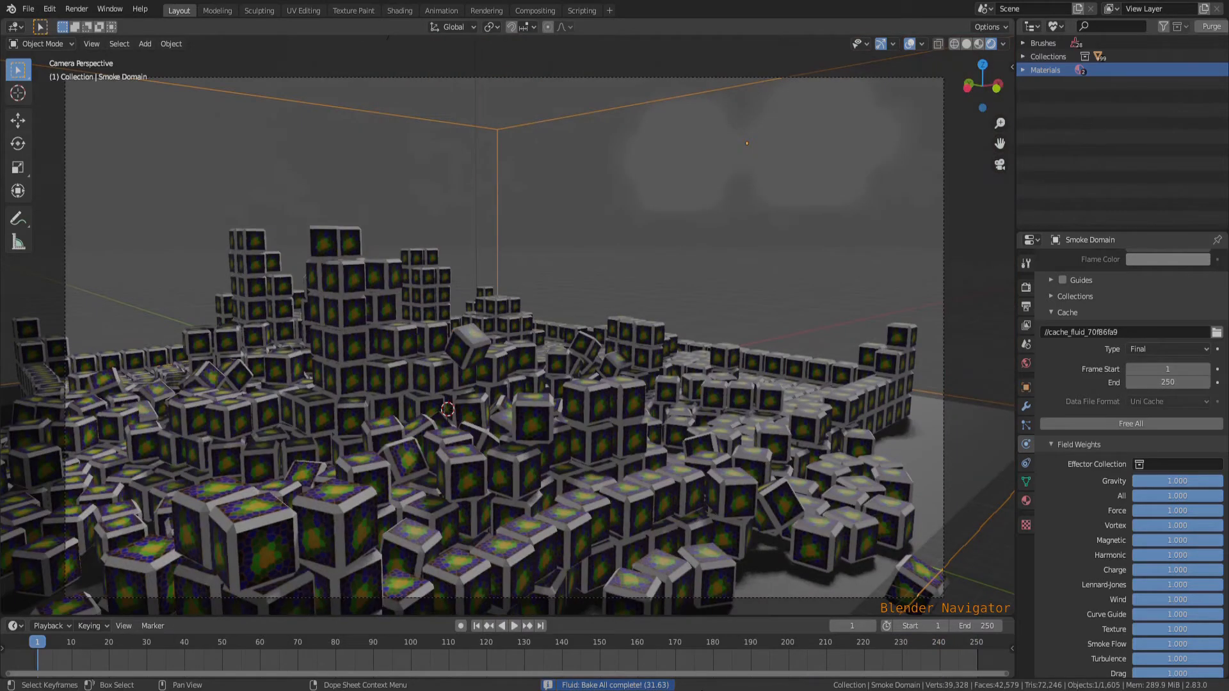
click(513, 627)
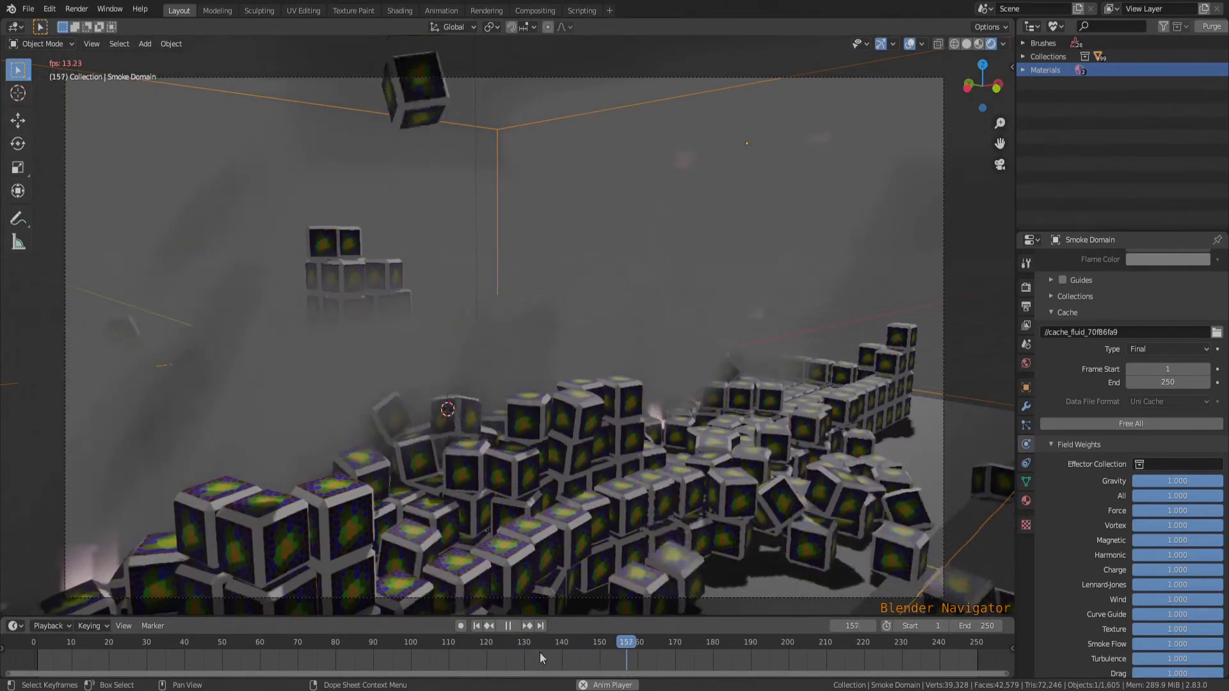
click(508, 627)
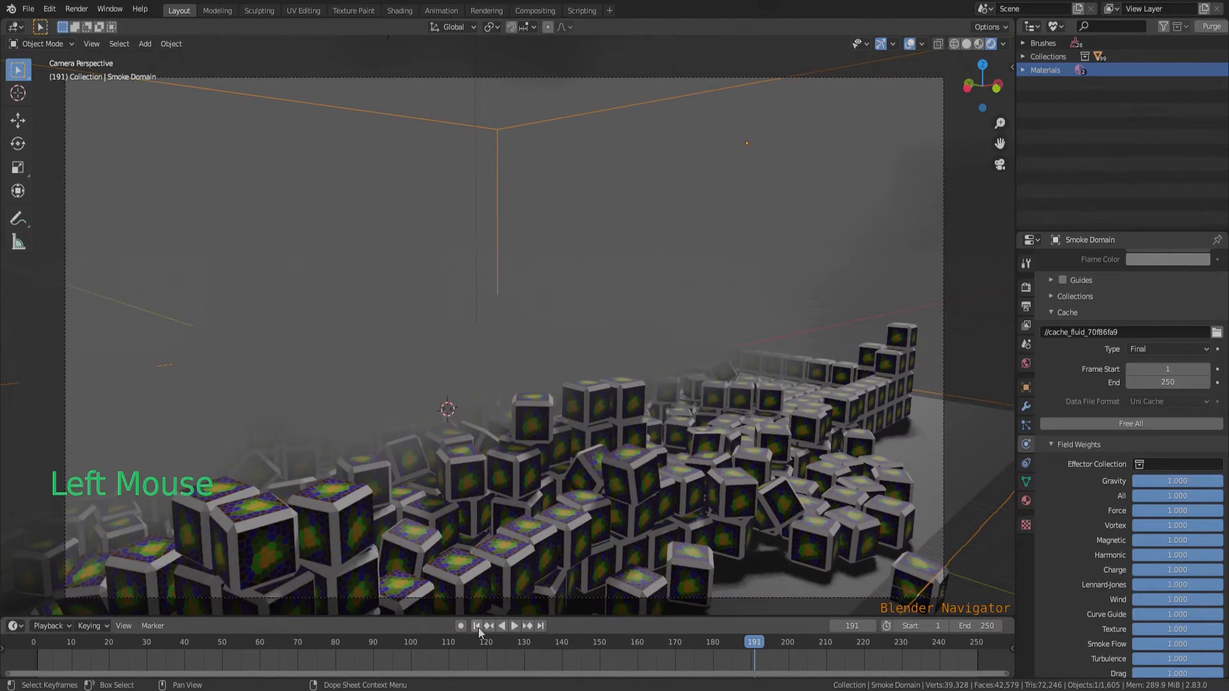
double_click(478, 626)
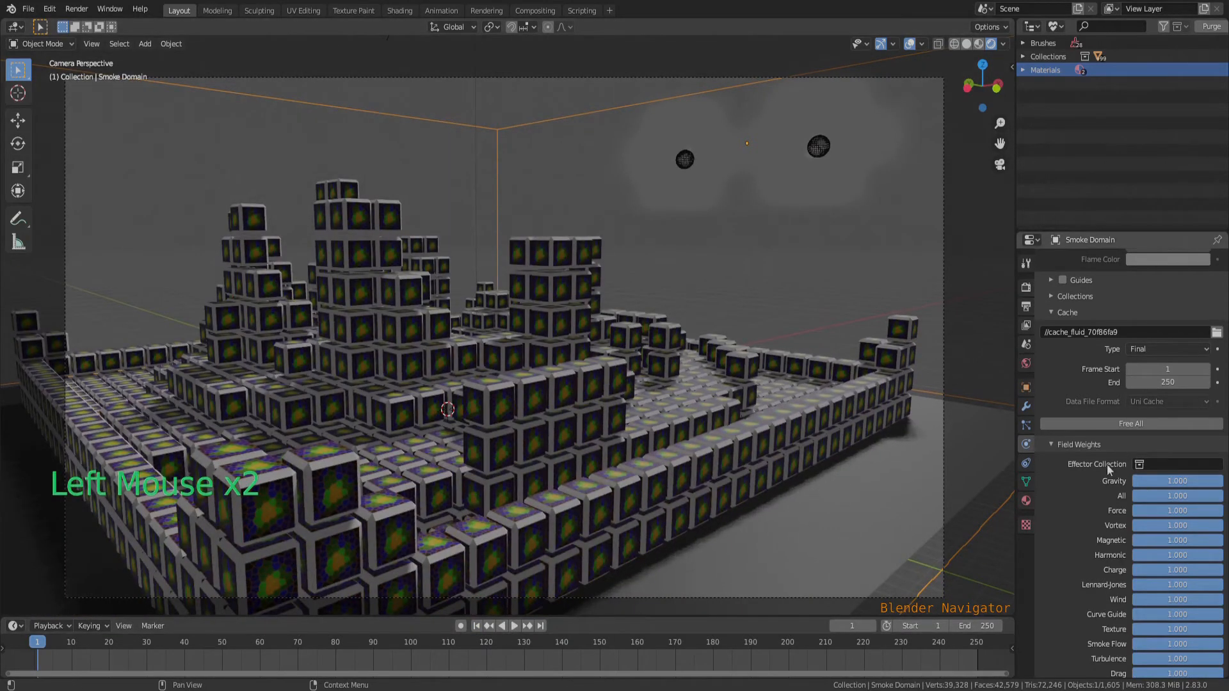
- Review the smoke domain's fluid settings and free all of its baked data
scroll(1107, 466, up, 19)
scroll(1113, 463, up, 6)
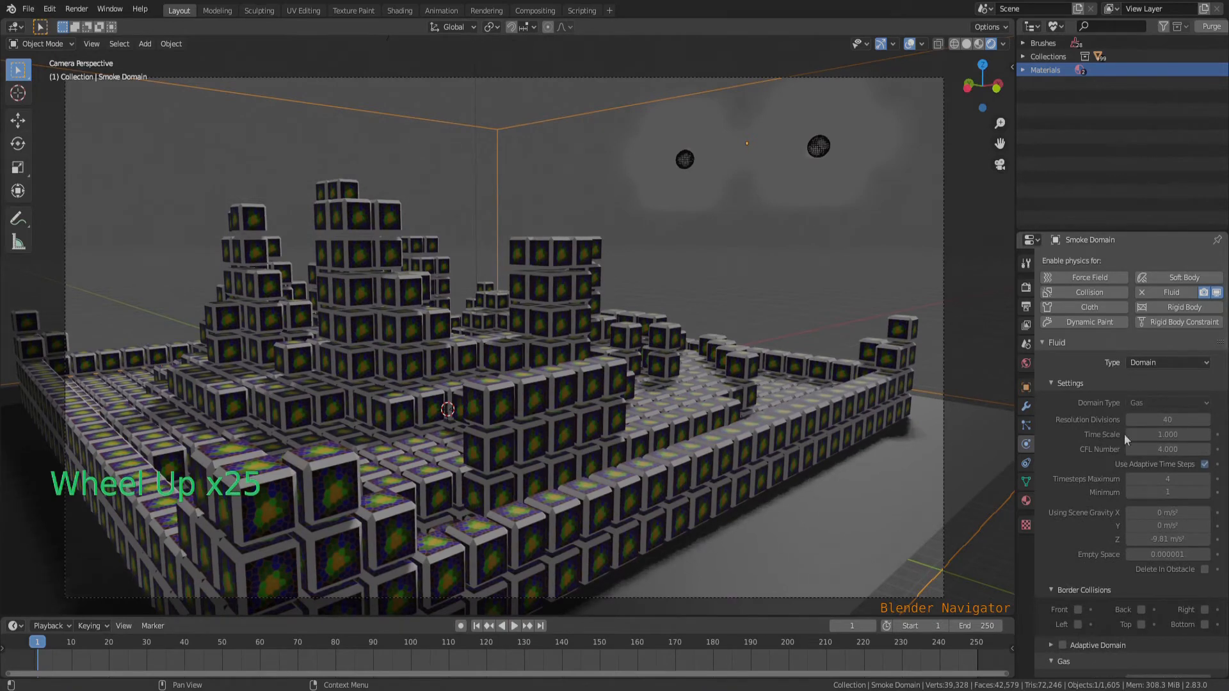
scroll(1093, 427, down, 16)
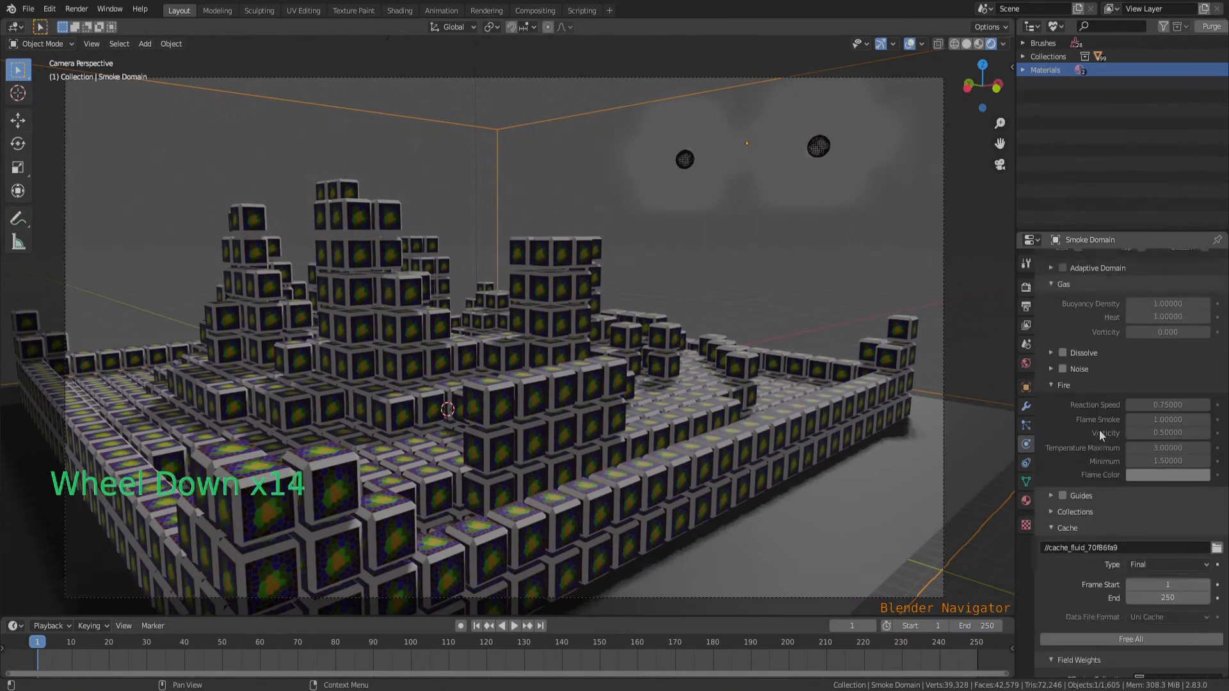
scroll(1122, 478, down, 1)
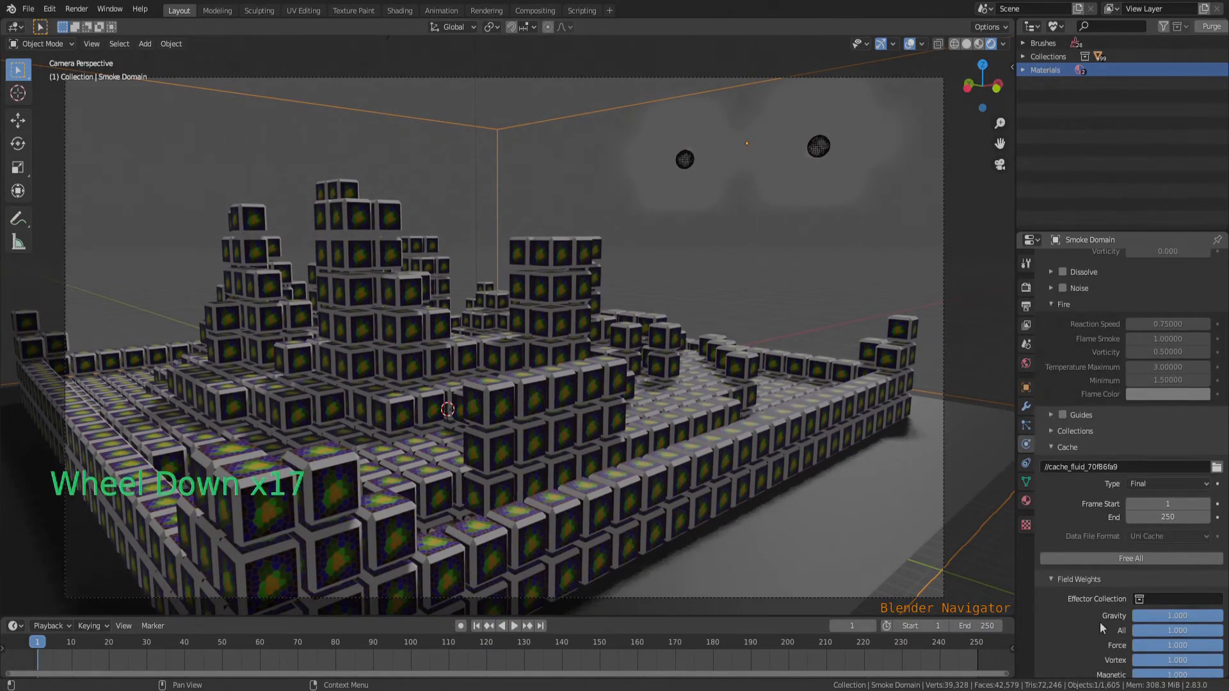
click(1127, 558)
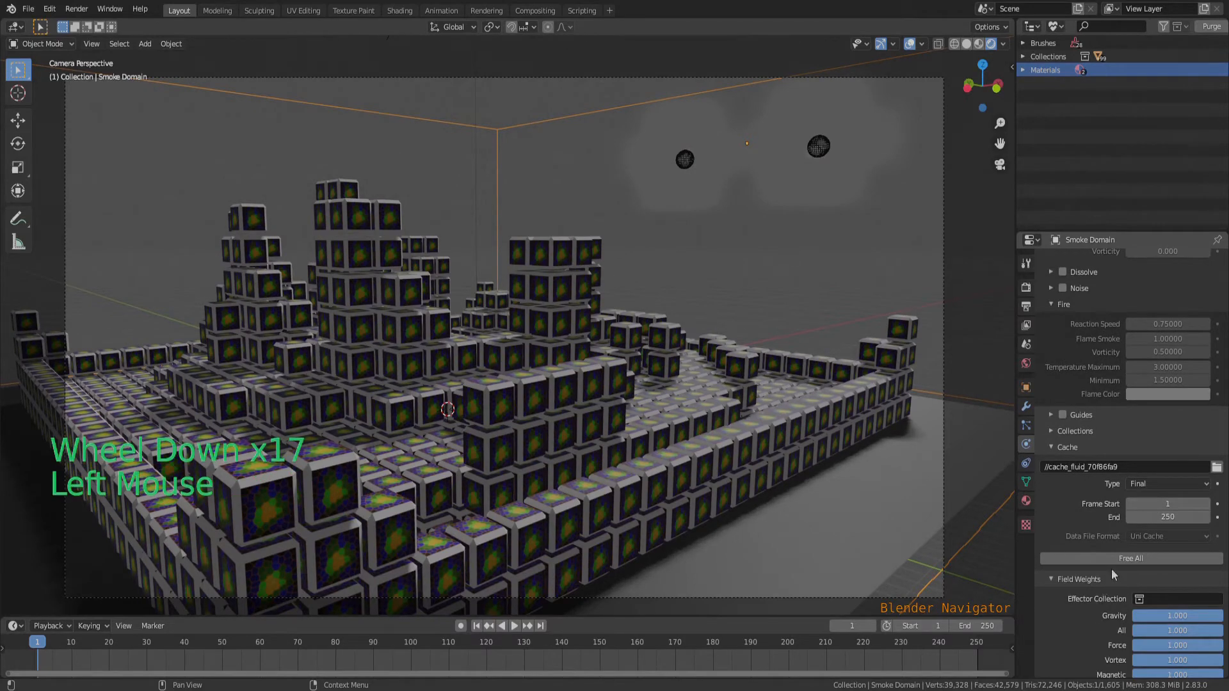
- Set the smoke domain's Resolution Divisions to 70
scroll(1146, 544, up, 3)
scroll(1150, 533, up, 15)
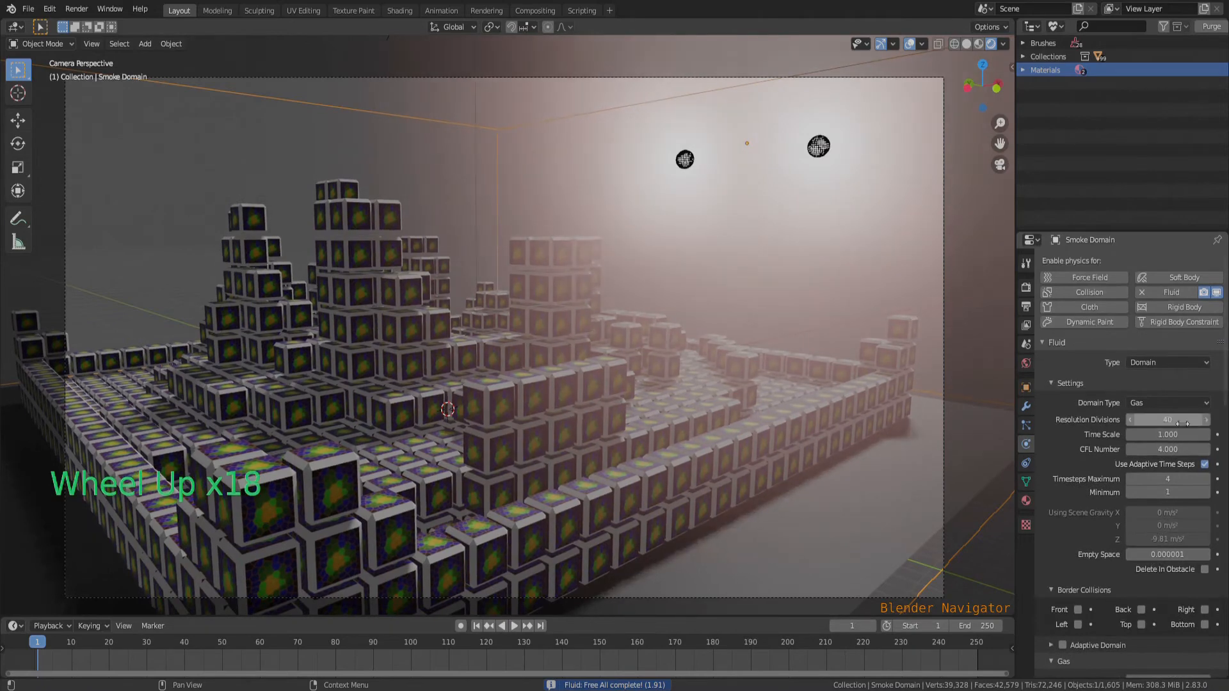
click(1182, 420)
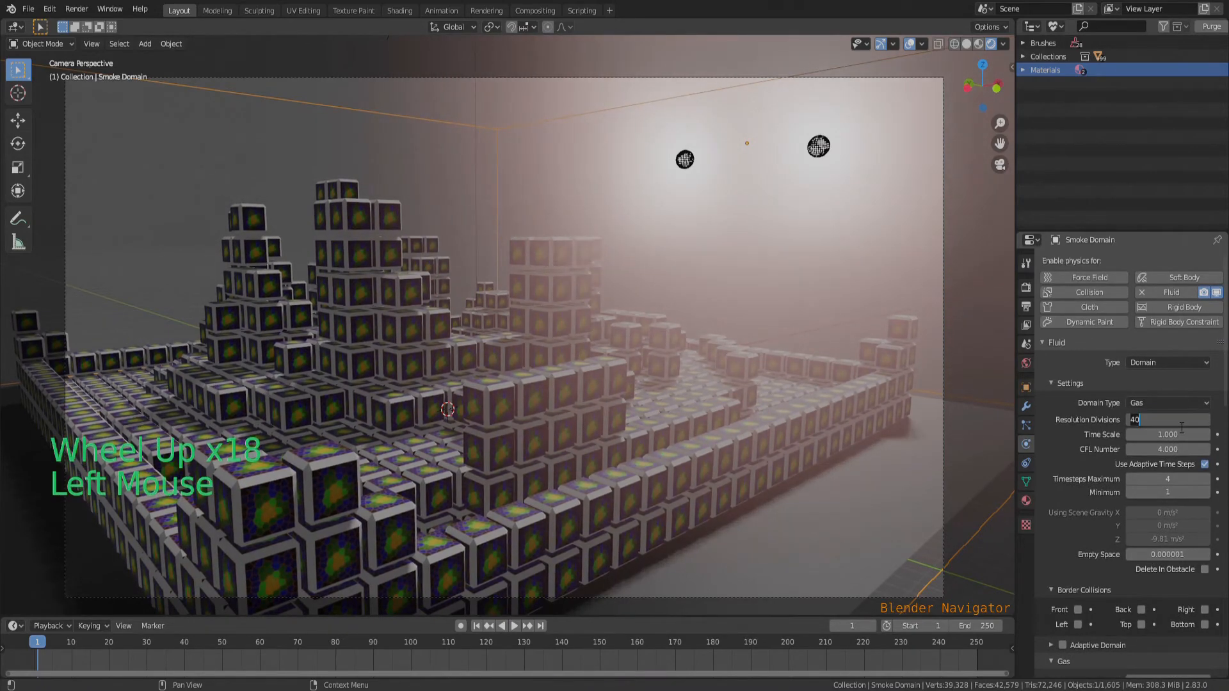
text(70)
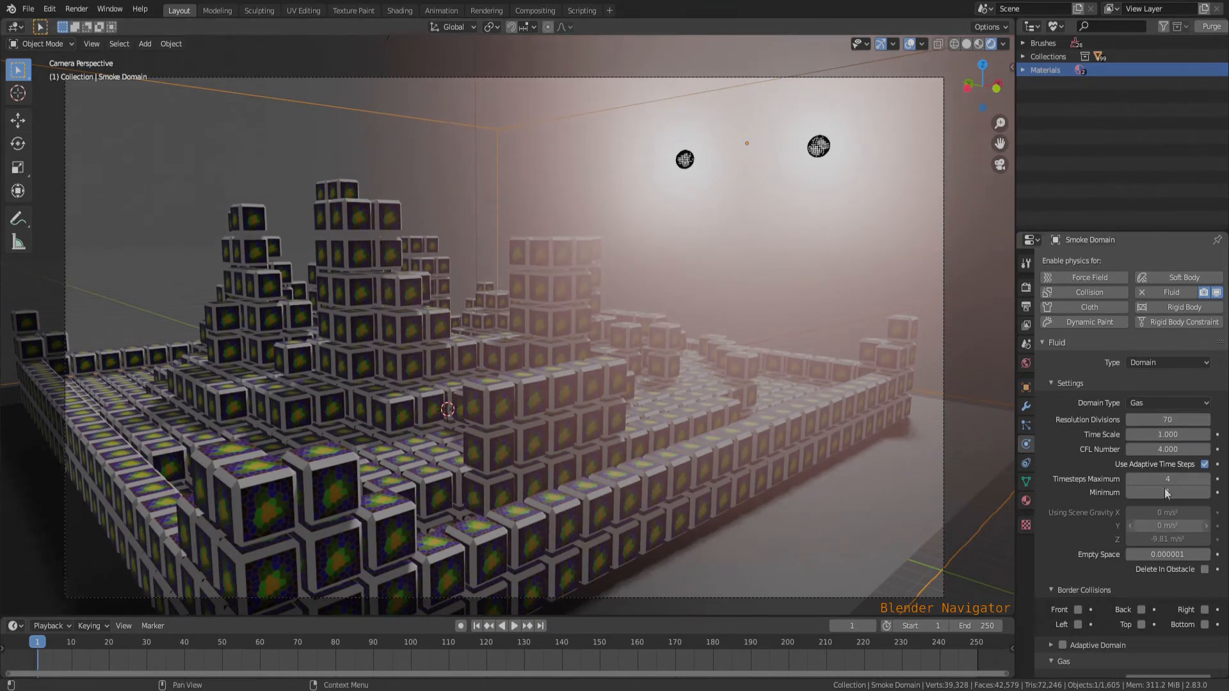
- Bake all fluid data for the smoke domain at the new resolution and play the result through the camera view
scroll(1171, 474, down, 8)
scroll(1166, 484, down, 15)
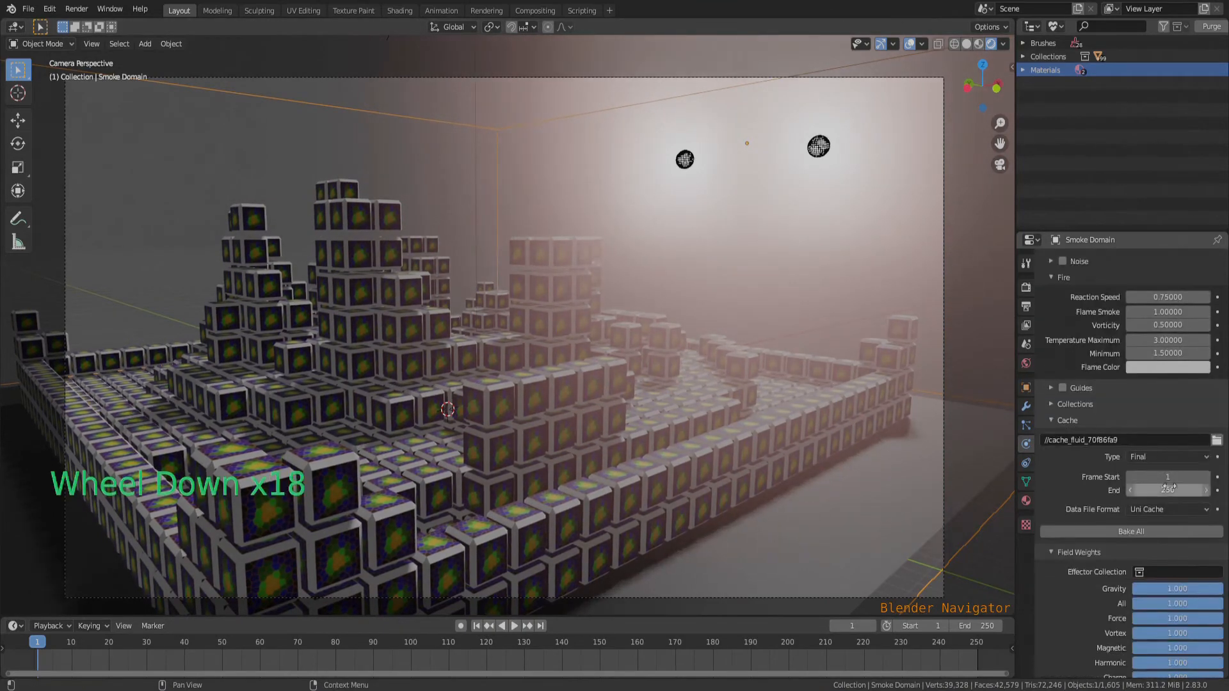
scroll(1162, 484, up, 3)
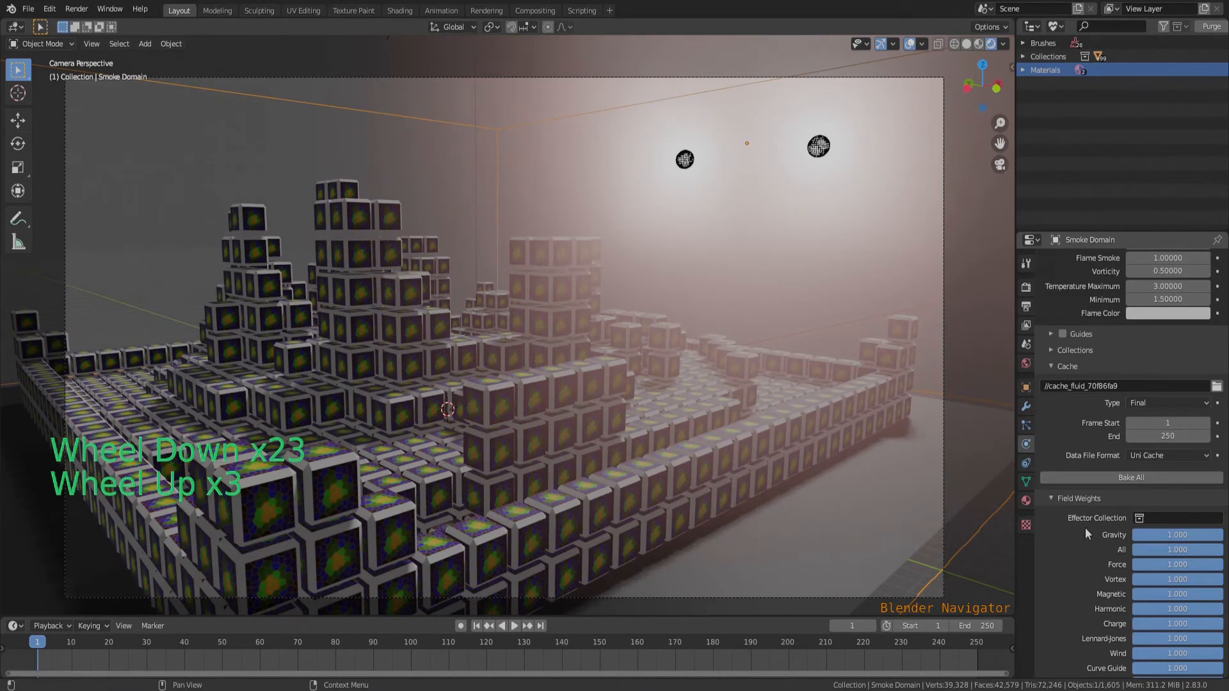
click(1133, 477)
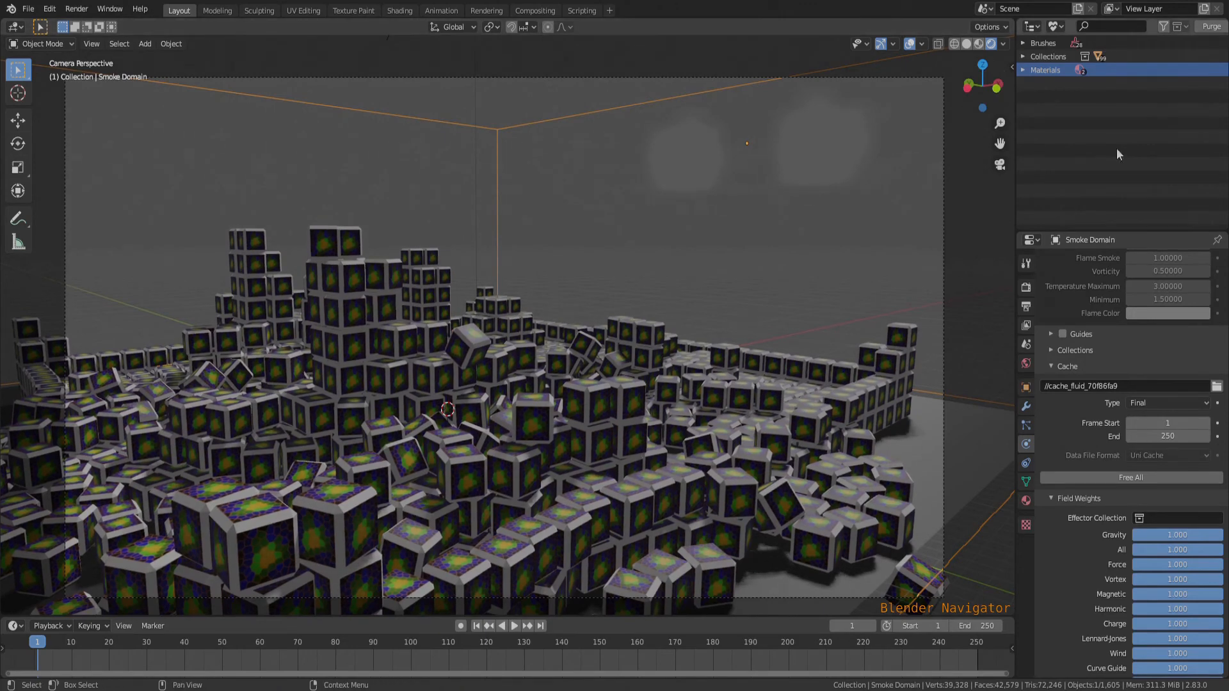
click(514, 626)
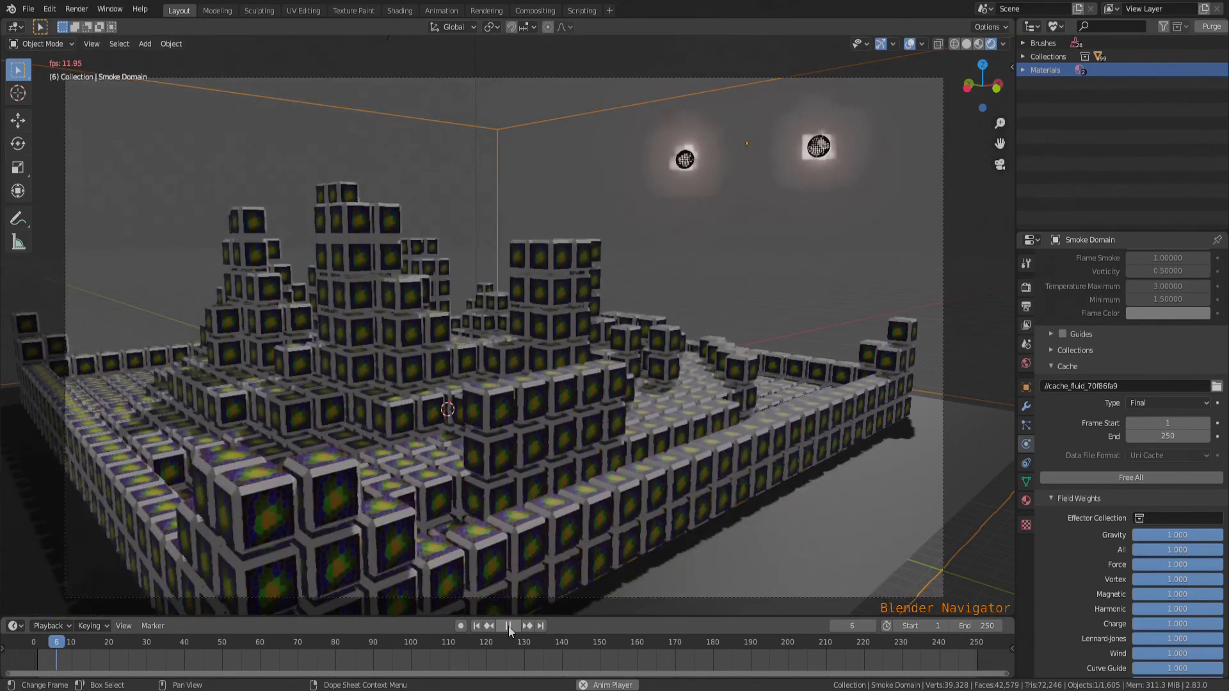
click(508, 626)
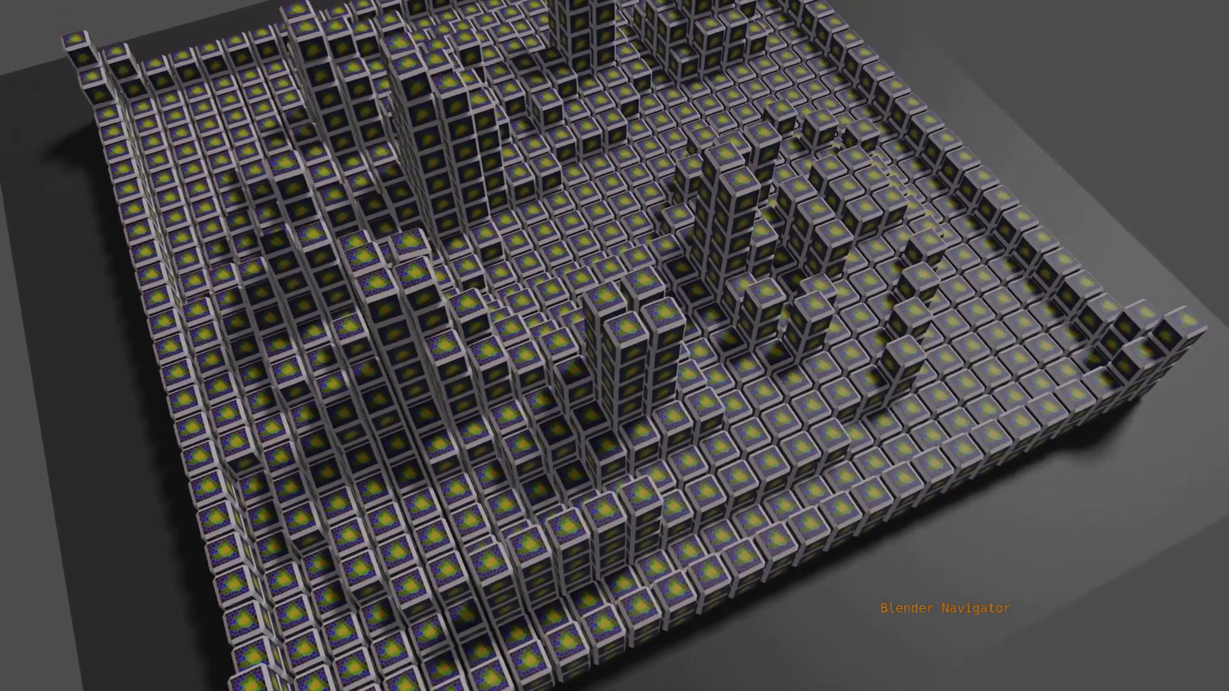